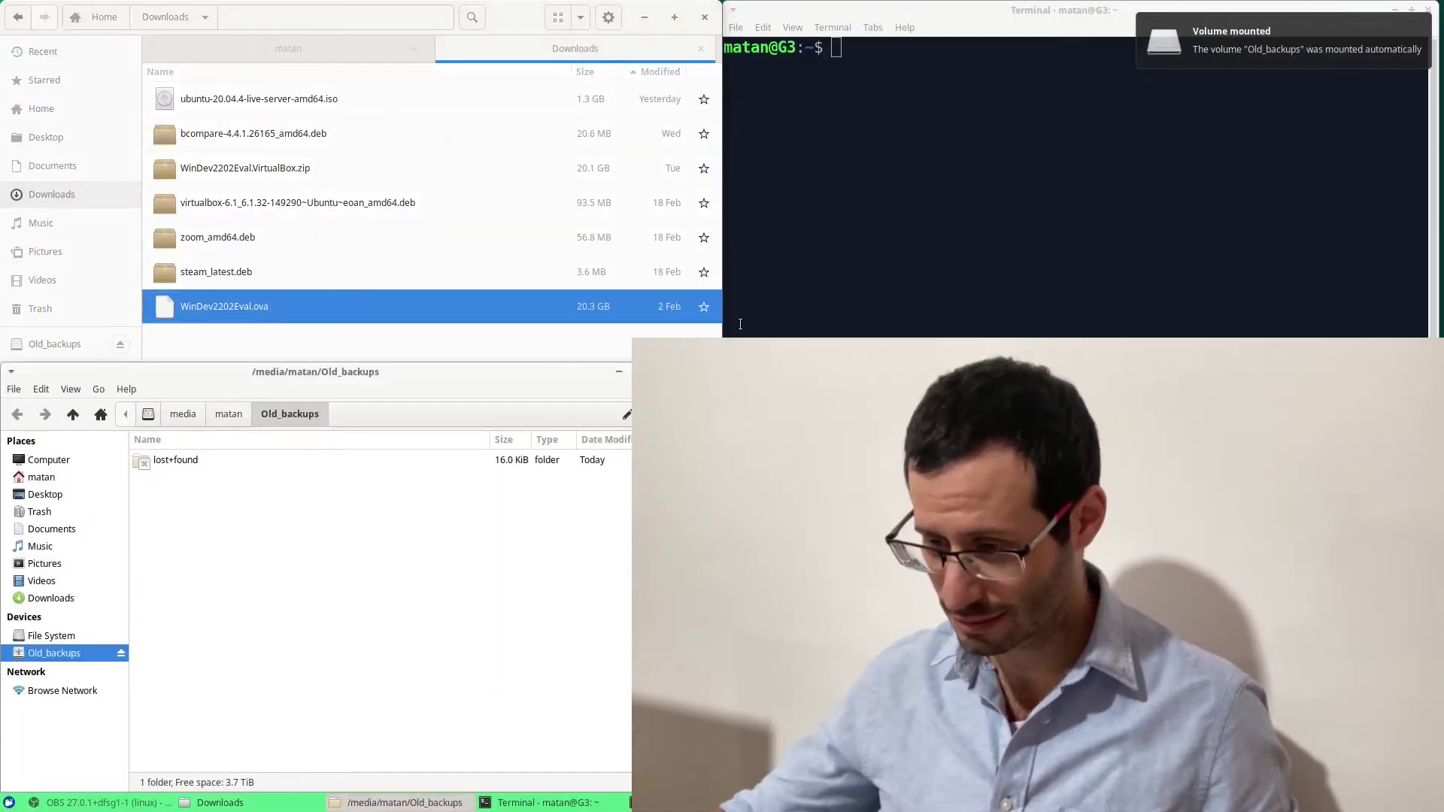
- Start formatting the Old_backups partition on the WD drive from the Files sidebar
{"action": "key", "text": "ctrl+w"}
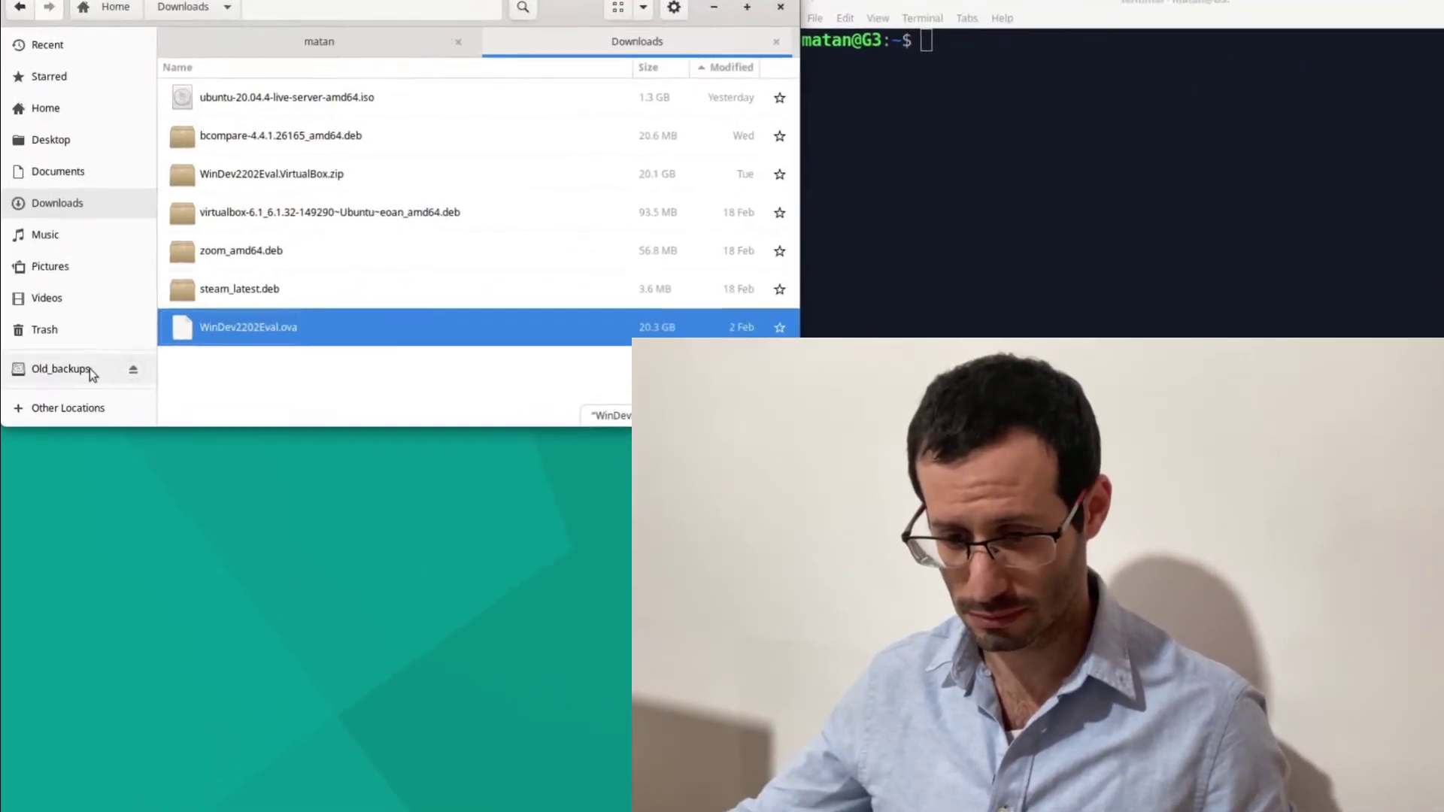
{"action": "left_click", "coordinate": [68, 344]}
{"action": "right_click", "coordinate": [80, 343]}
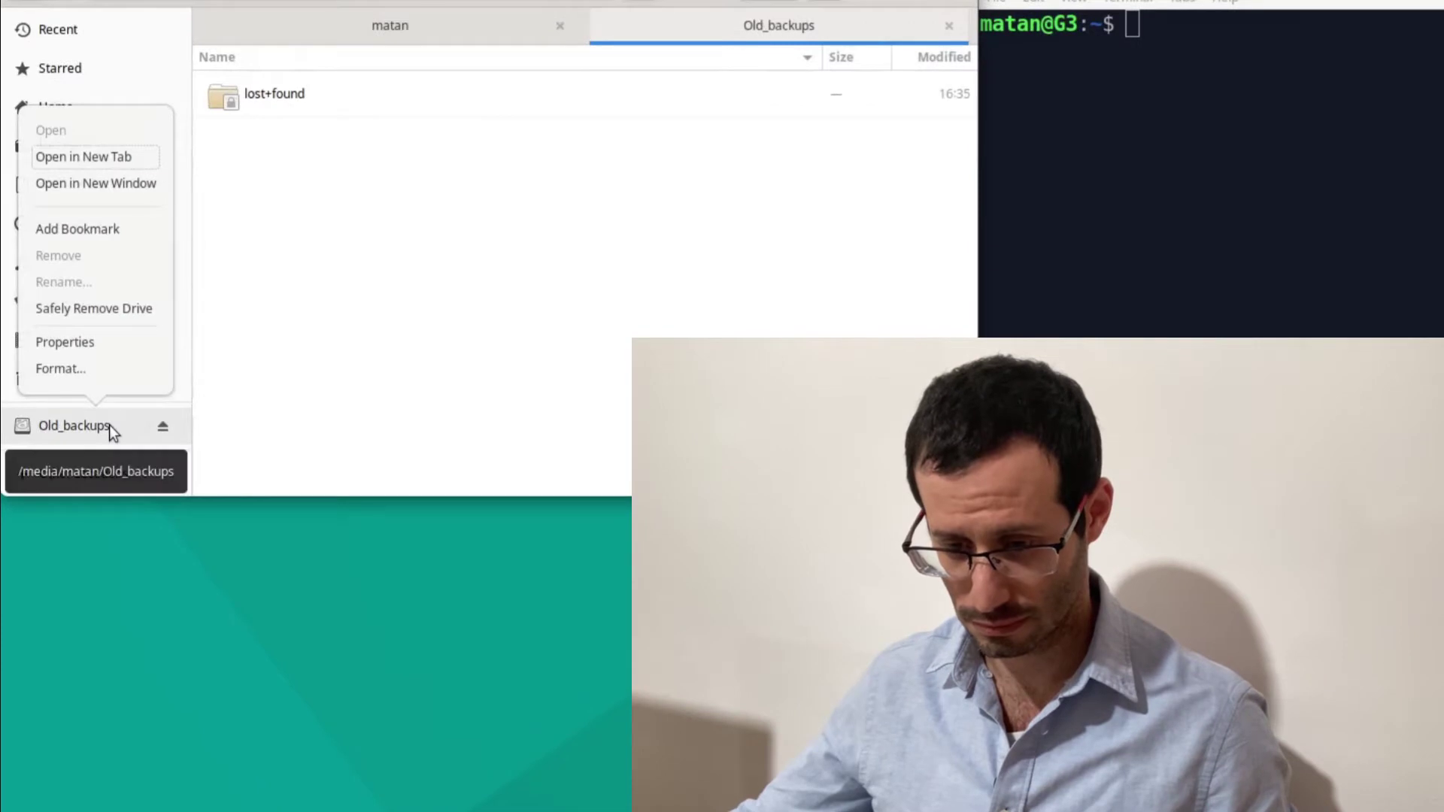
{"action": "left_click", "coordinate": [90, 370]}
{"action": "type", "text": "Ext4_di"}
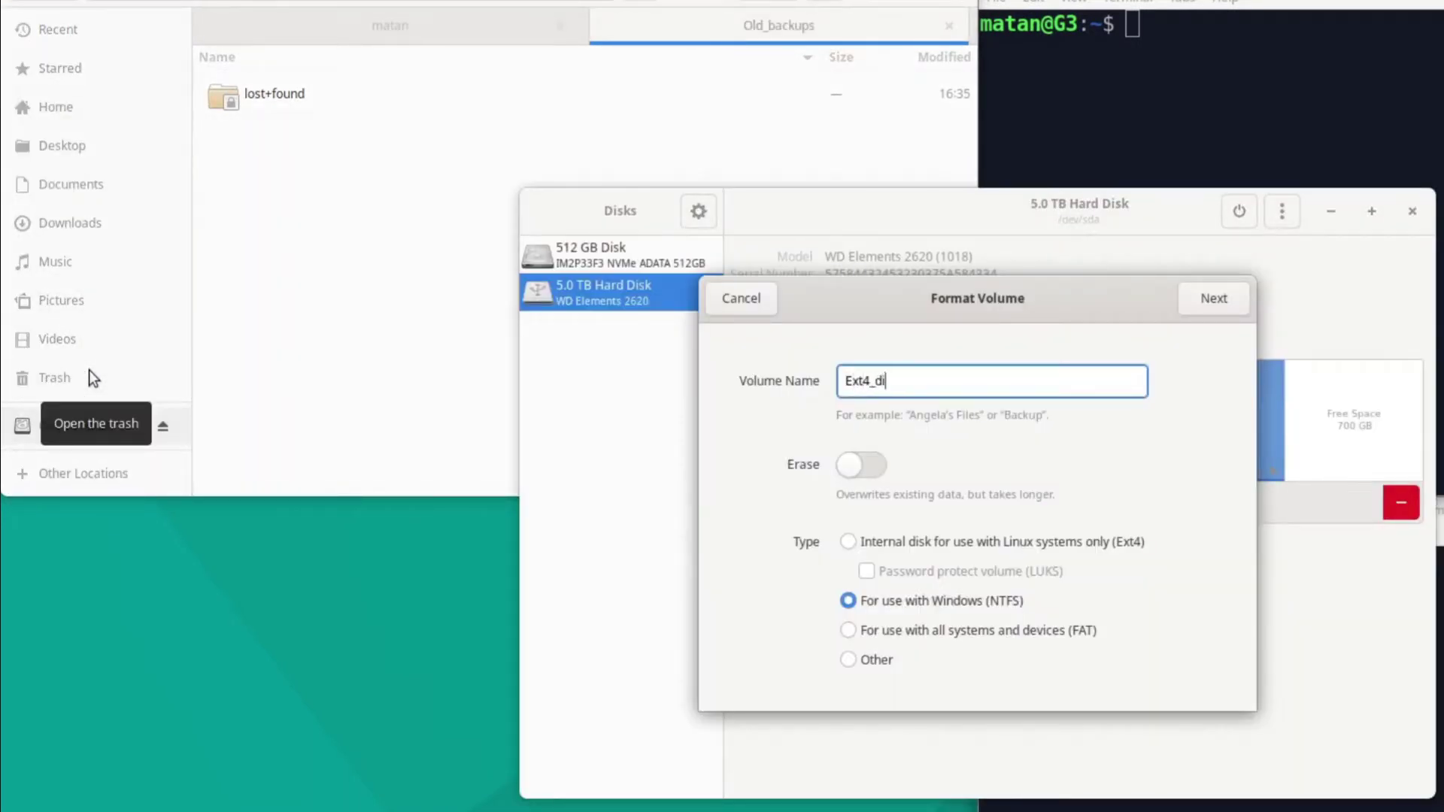
{"action": "type", "text": "sk"}
- Name the volume Ext4_disk, choose the Ext4 filesystem and confirm erasing the partition
{"action": "left_click", "coordinate": [916, 543]}
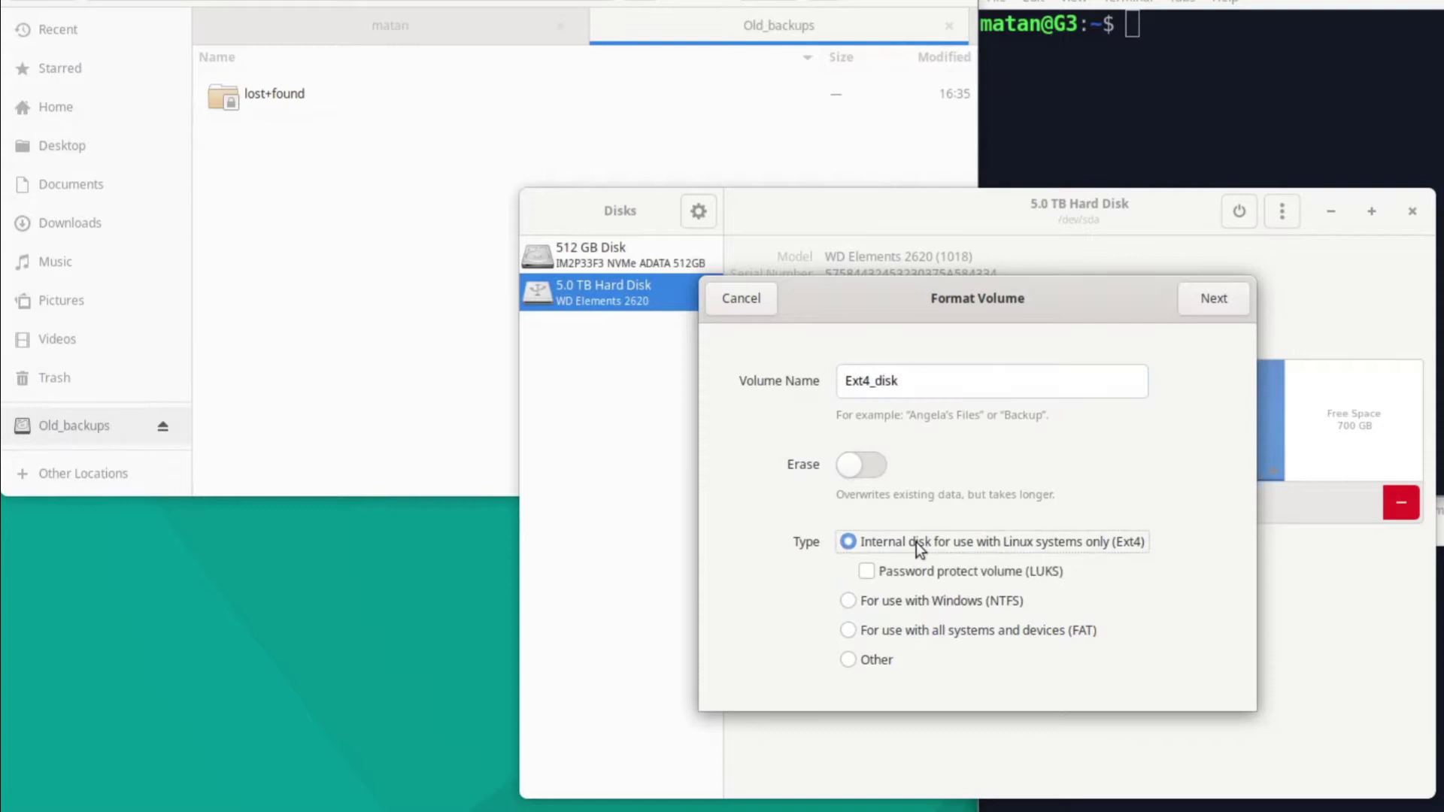
{"action": "left_click", "coordinate": [1192, 298]}
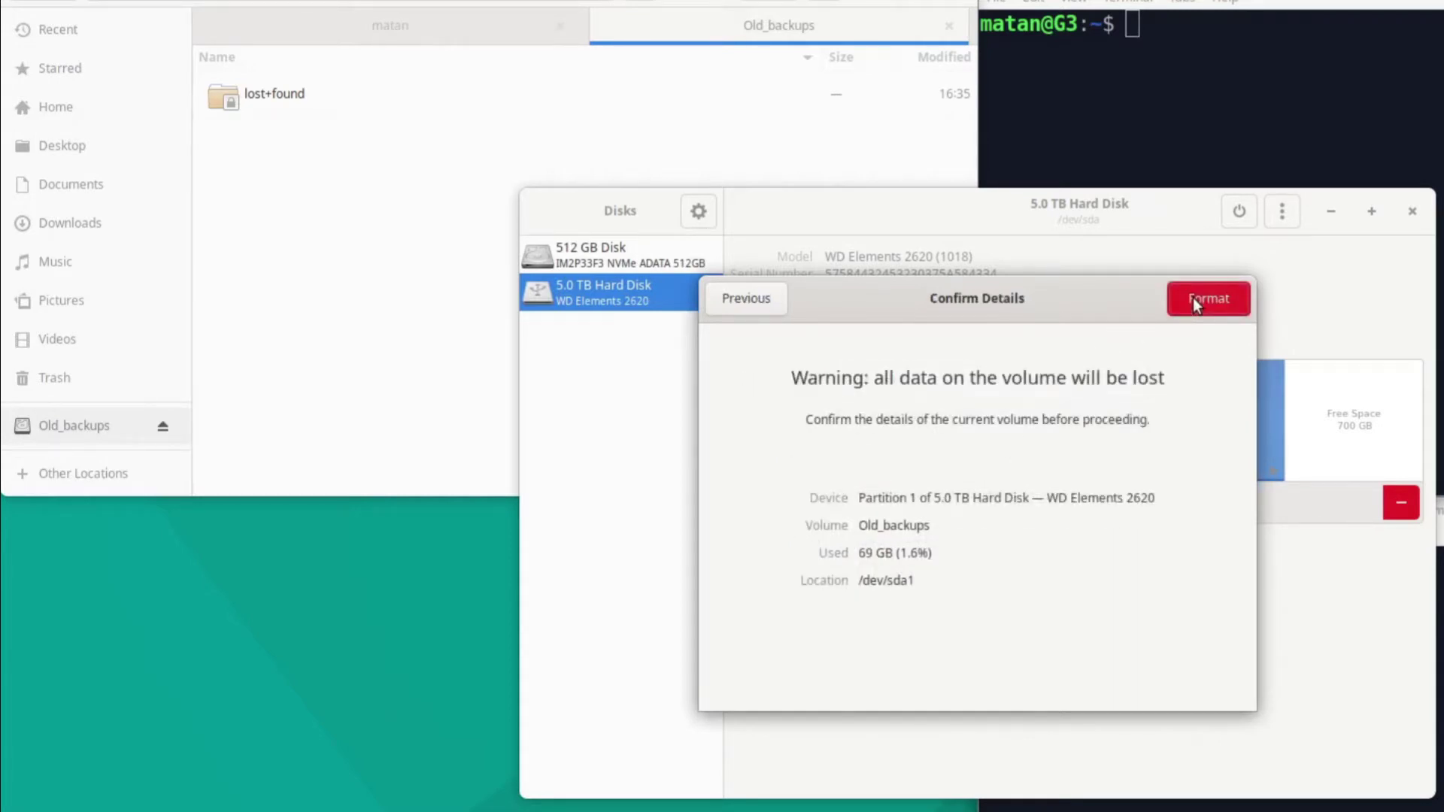
{"action": "left_click", "coordinate": [1193, 299]}
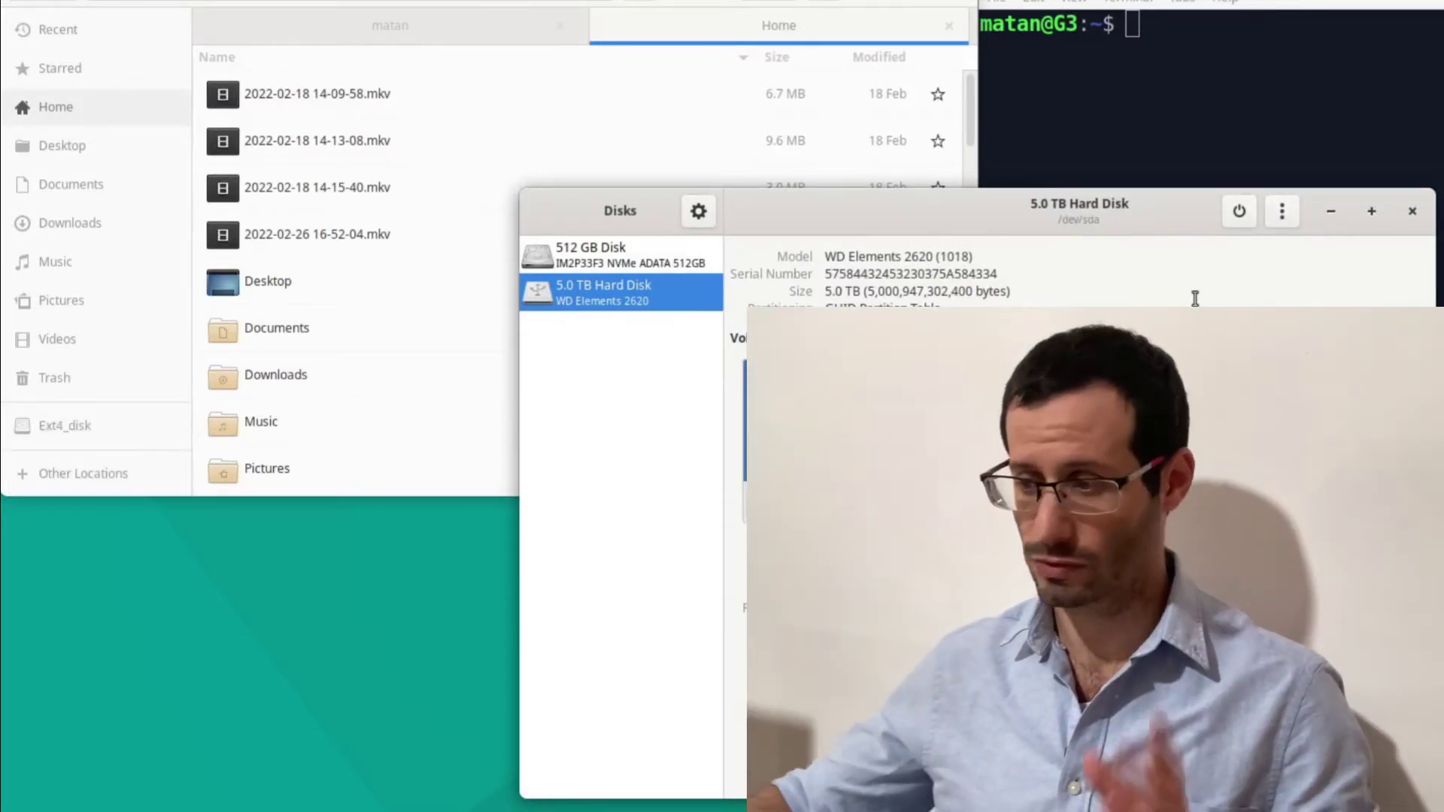
- Locate WinDev2202Eval.ova in Downloads and mount the new Ext4_disk drive in a tab
{"action": "left_click", "coordinate": [1412, 211]}
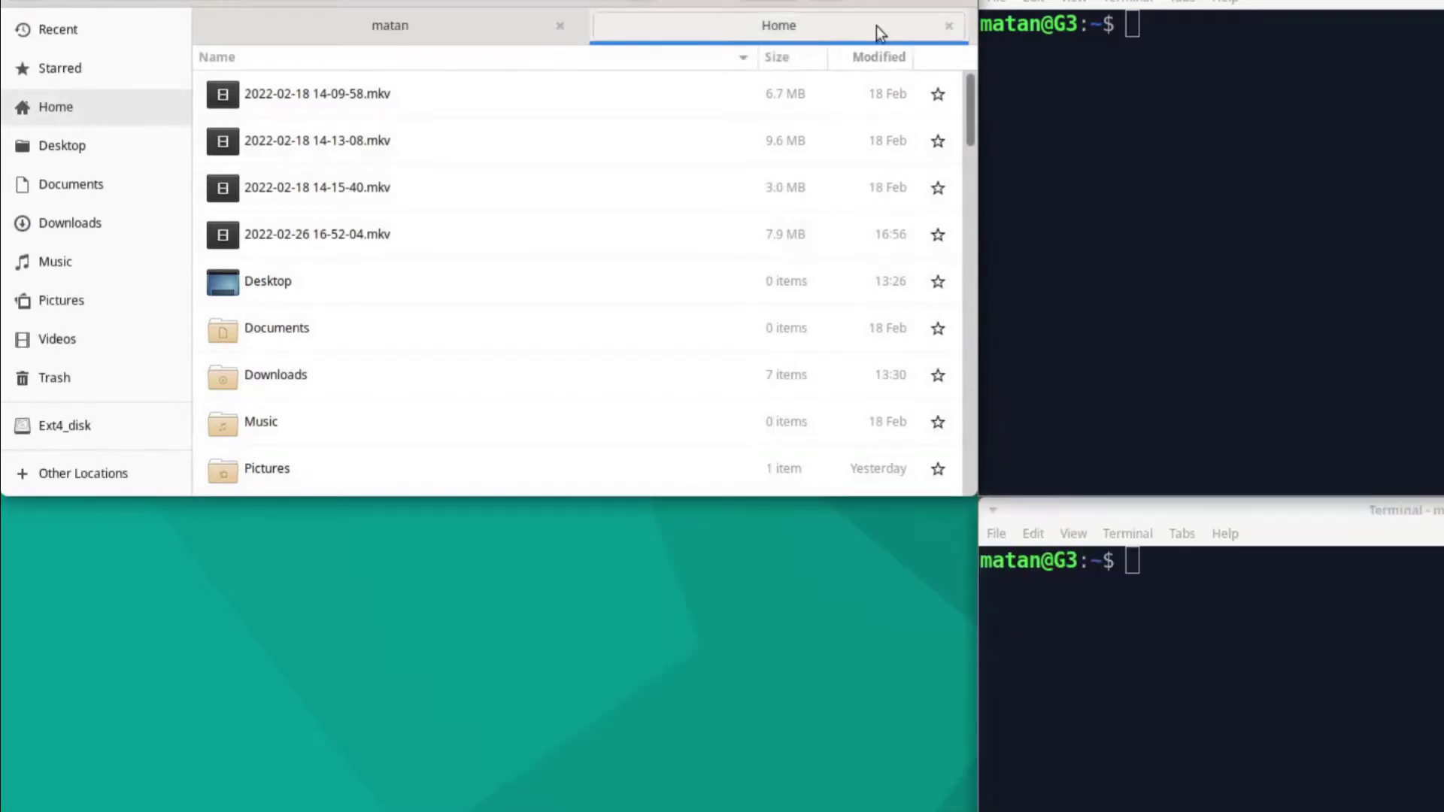
{"action": "left_click", "coordinate": [90, 225]}
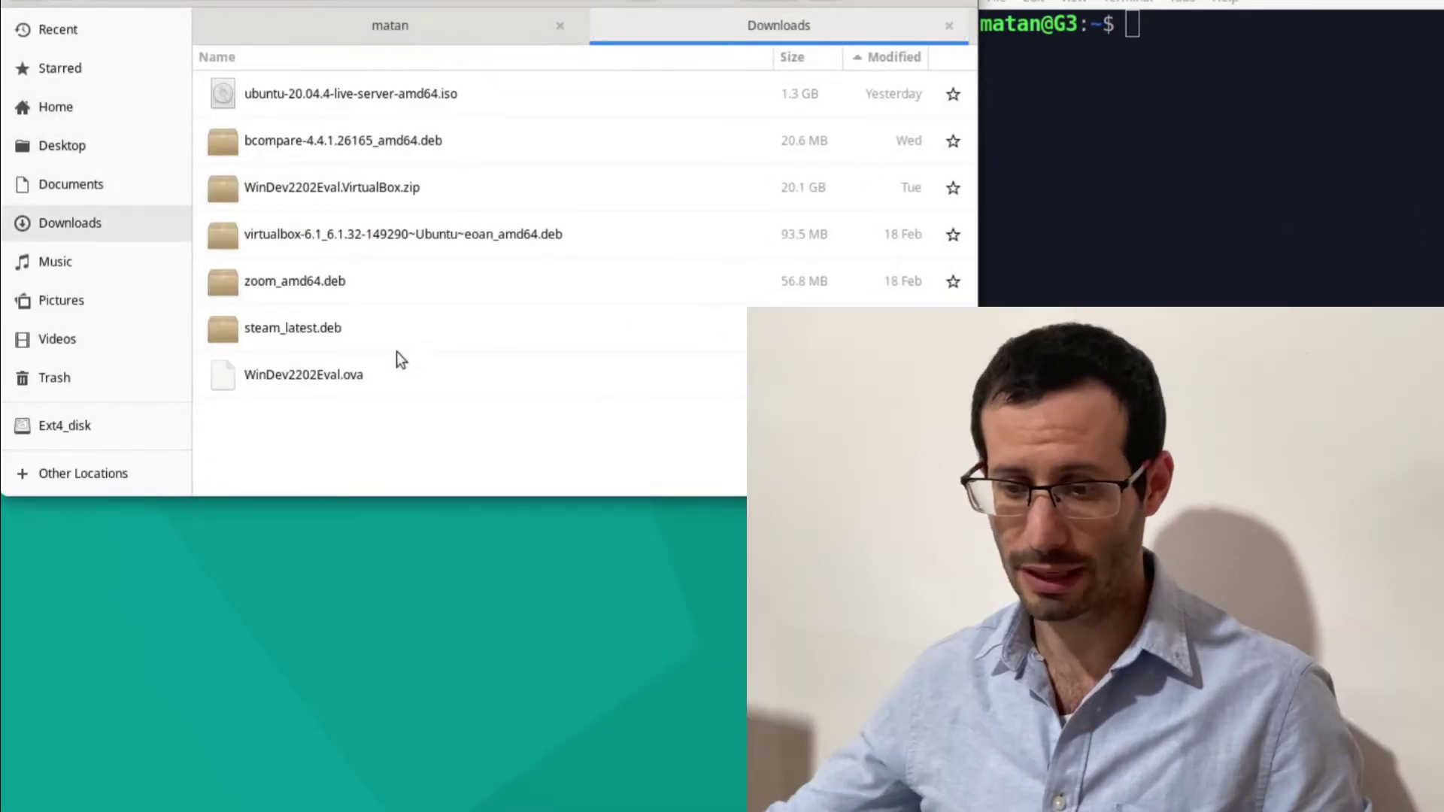
{"action": "left_click", "coordinate": [369, 376]}
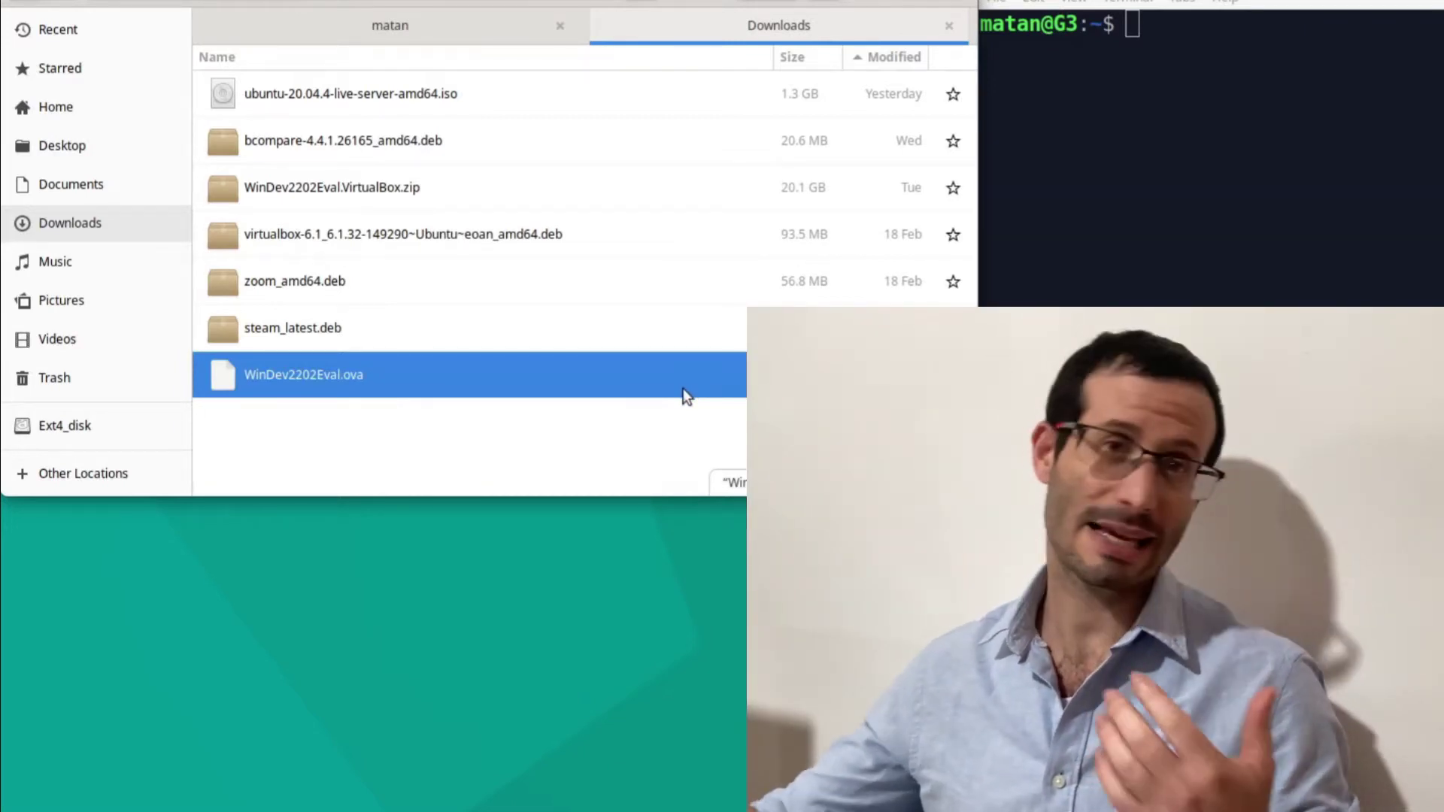
{"action": "left_click", "coordinate": [375, 35]}
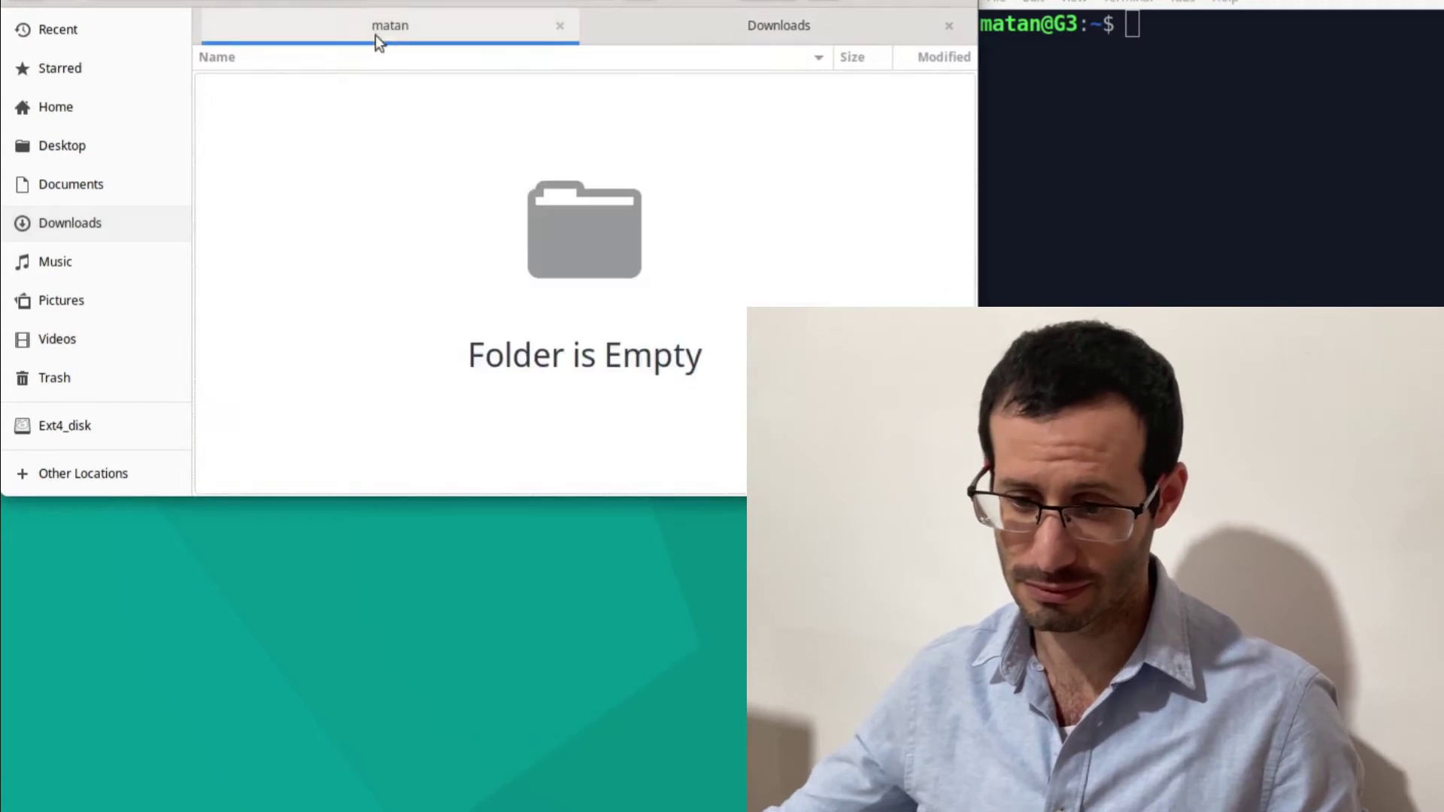
{"action": "left_click", "coordinate": [95, 425]}
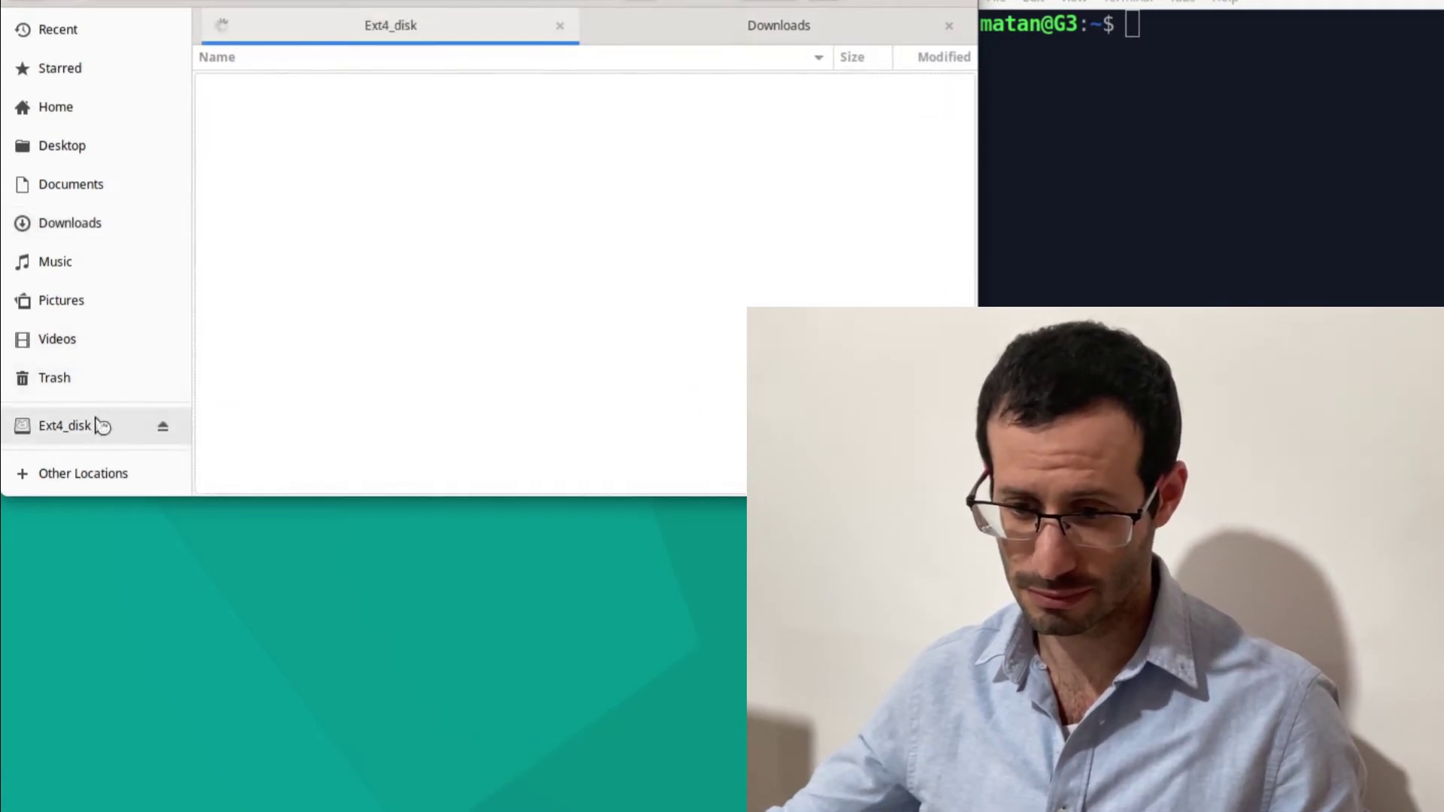
- Copy WinDev2202Eval.ova from Downloads and switch to the Ext4_disk tab, which holds only lost+found
{"action": "left_click", "coordinate": [689, 25]}
{"action": "right_click", "coordinate": [328, 373]}
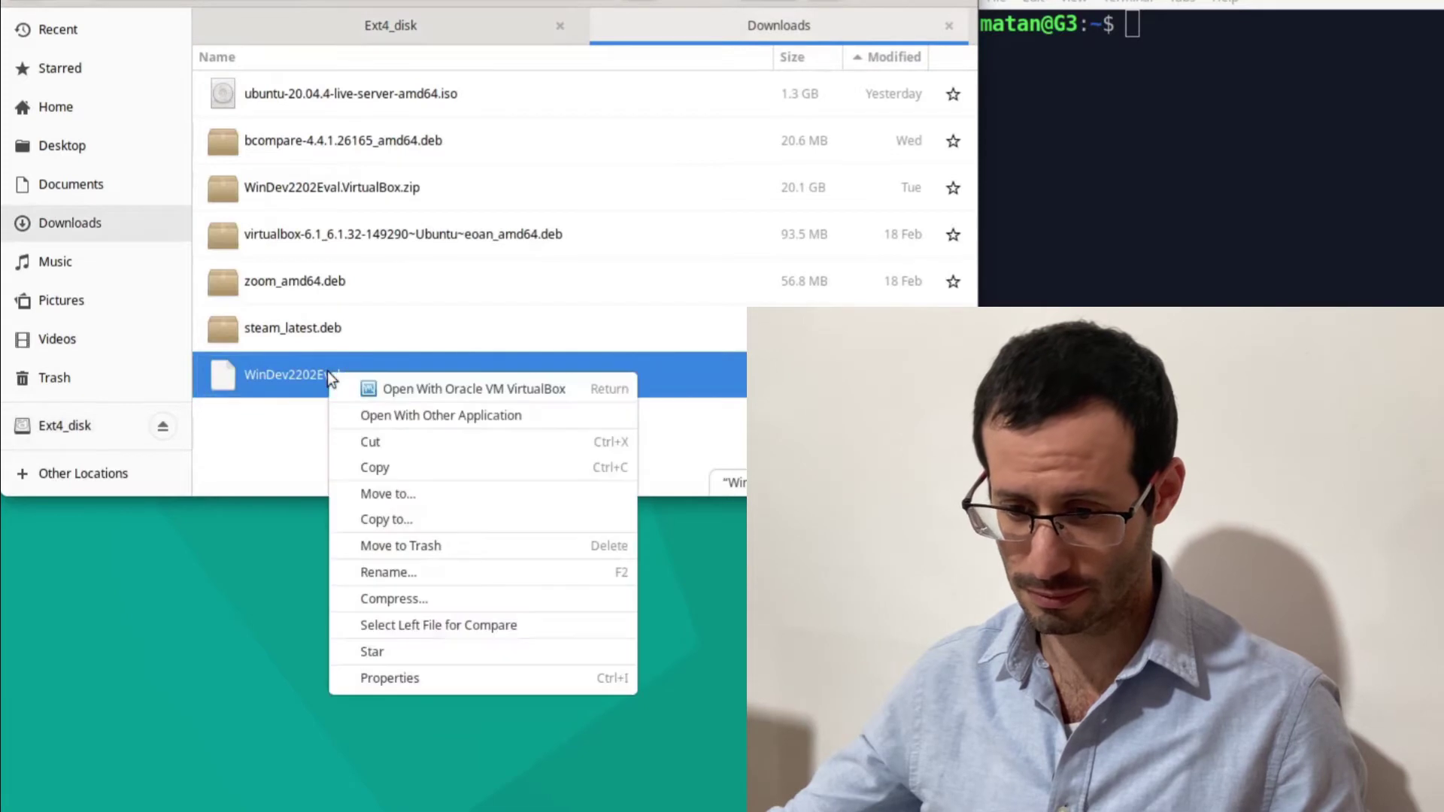
{"action": "left_click", "coordinate": [374, 468]}
{"action": "left_click", "coordinate": [477, 34]}
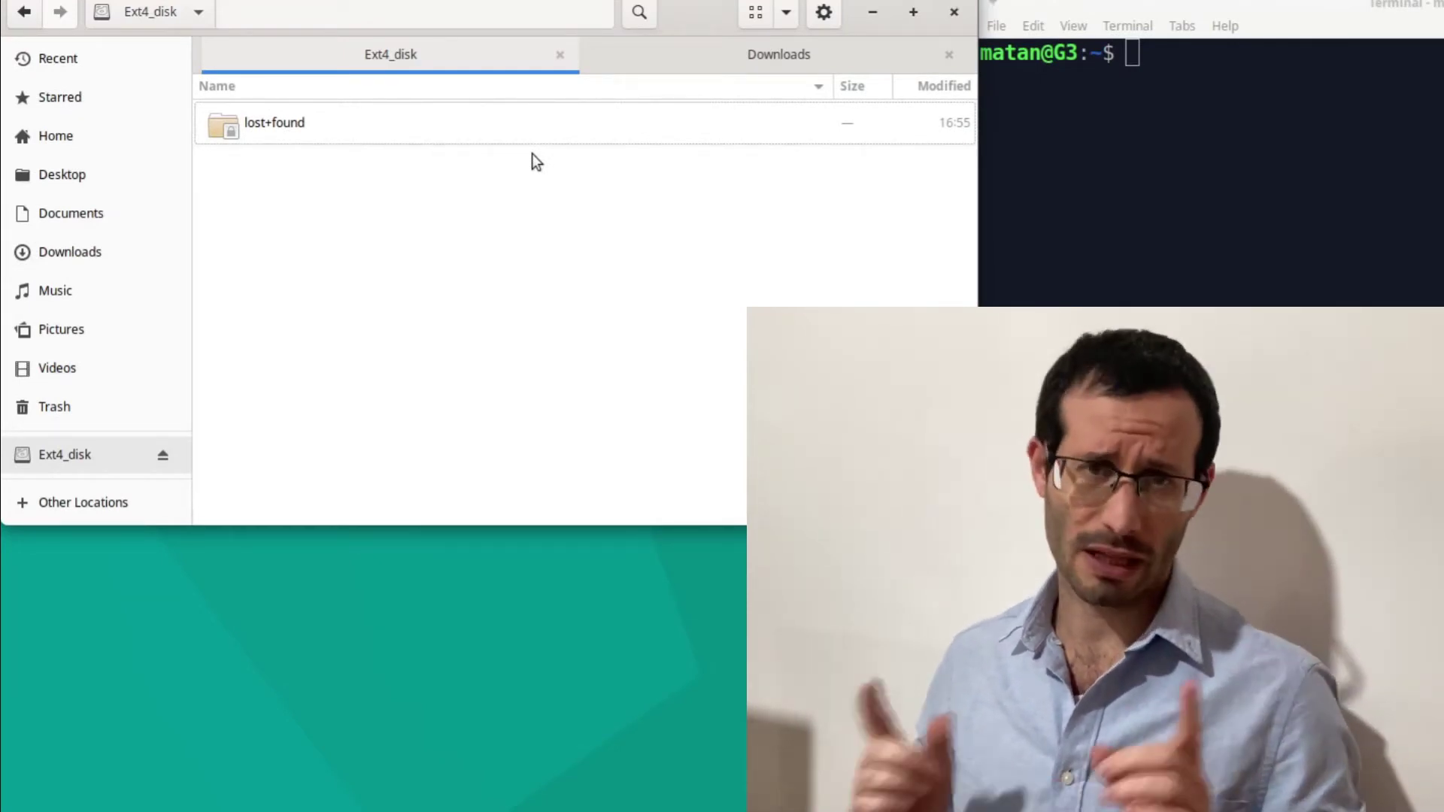
- Log 16:57:04 with date, paste the 20.3 GB .ova into Ext4_disk, then log 16:59:44 when done
{"action": "left_click", "coordinate": [1054, 140]}
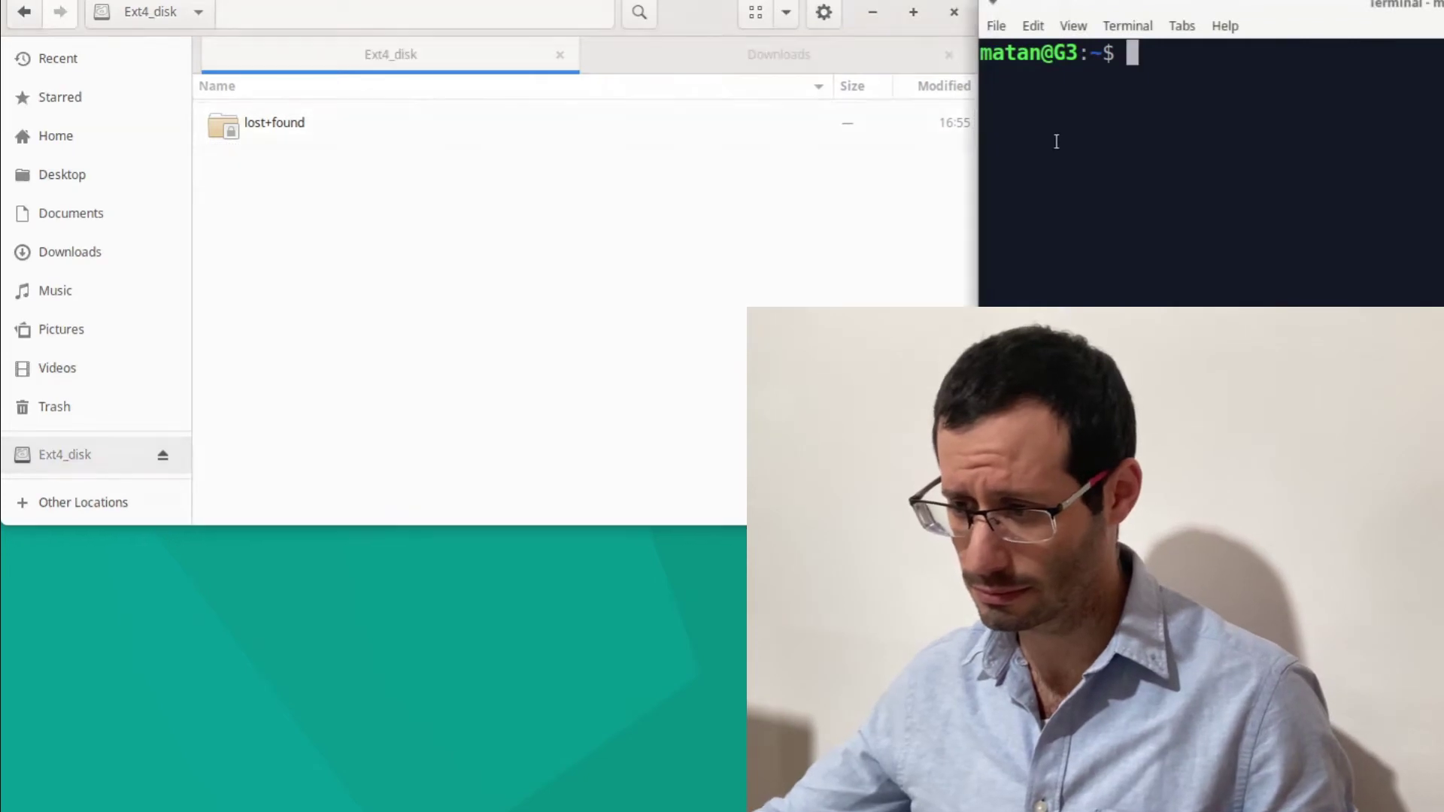
{"action": "type", "text": "date"}
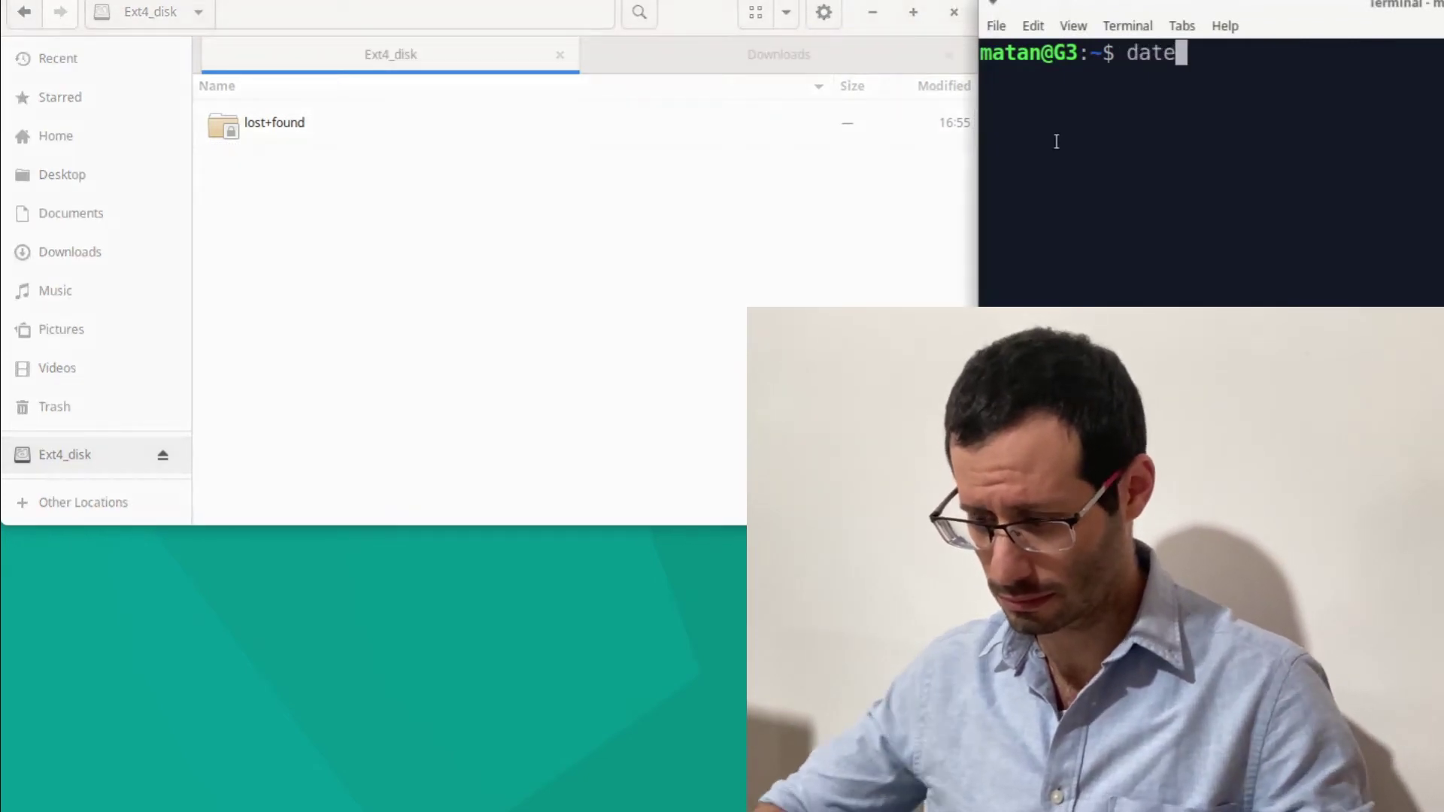
{"action": "key", "text": "Return"}
{"action": "left_click", "coordinate": [502, 243]}
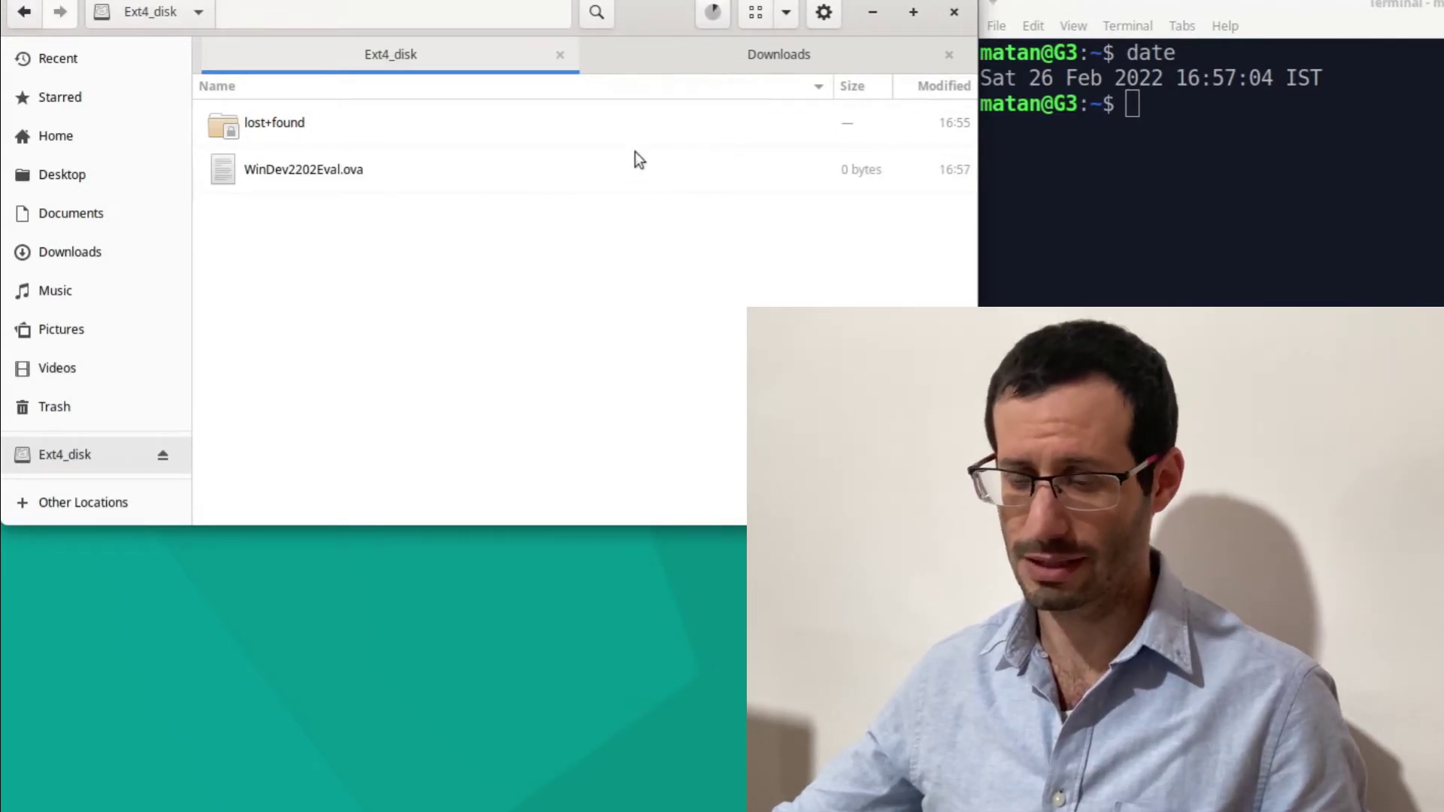
{"action": "left_click", "coordinate": [719, 20]}
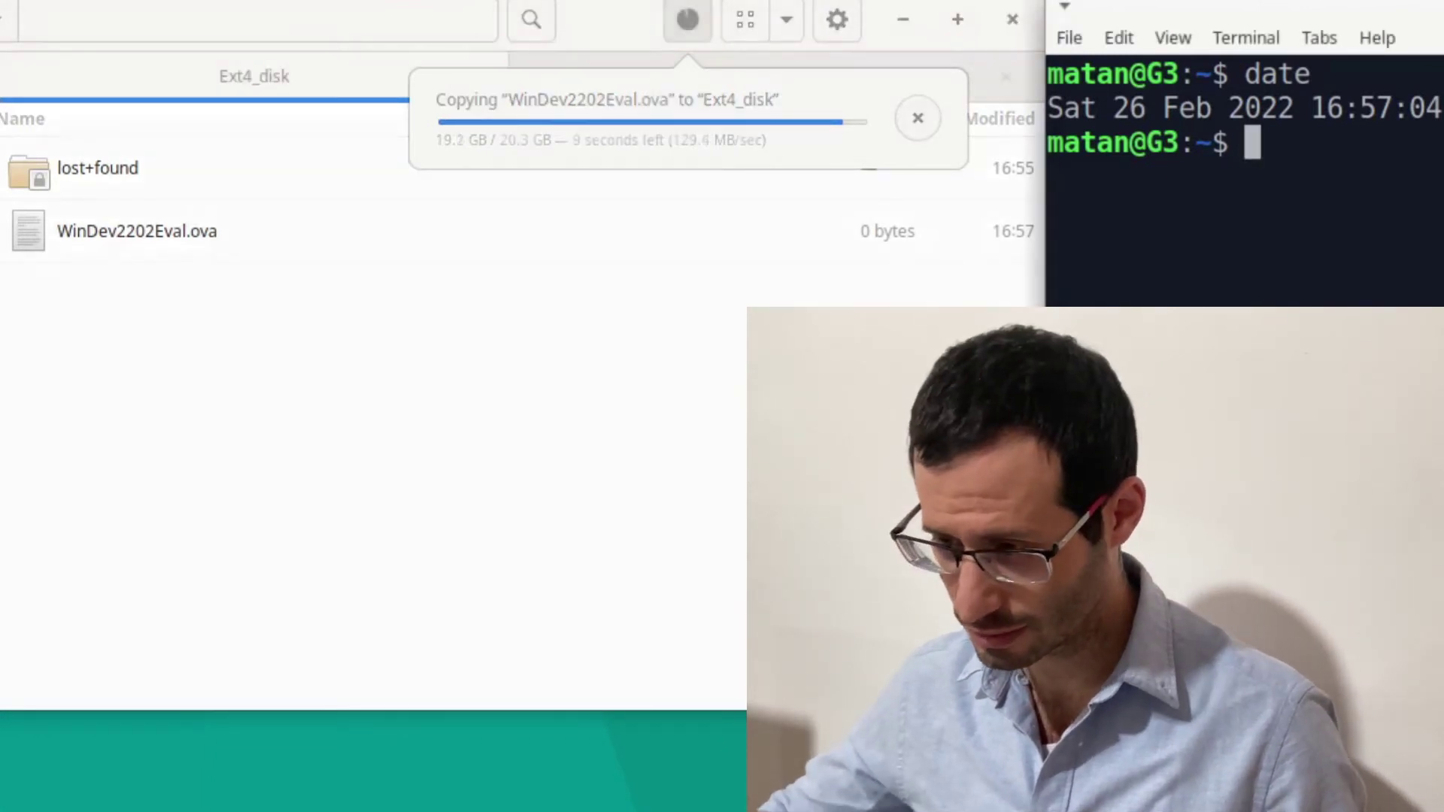
{"action": "type", "text": "date"}
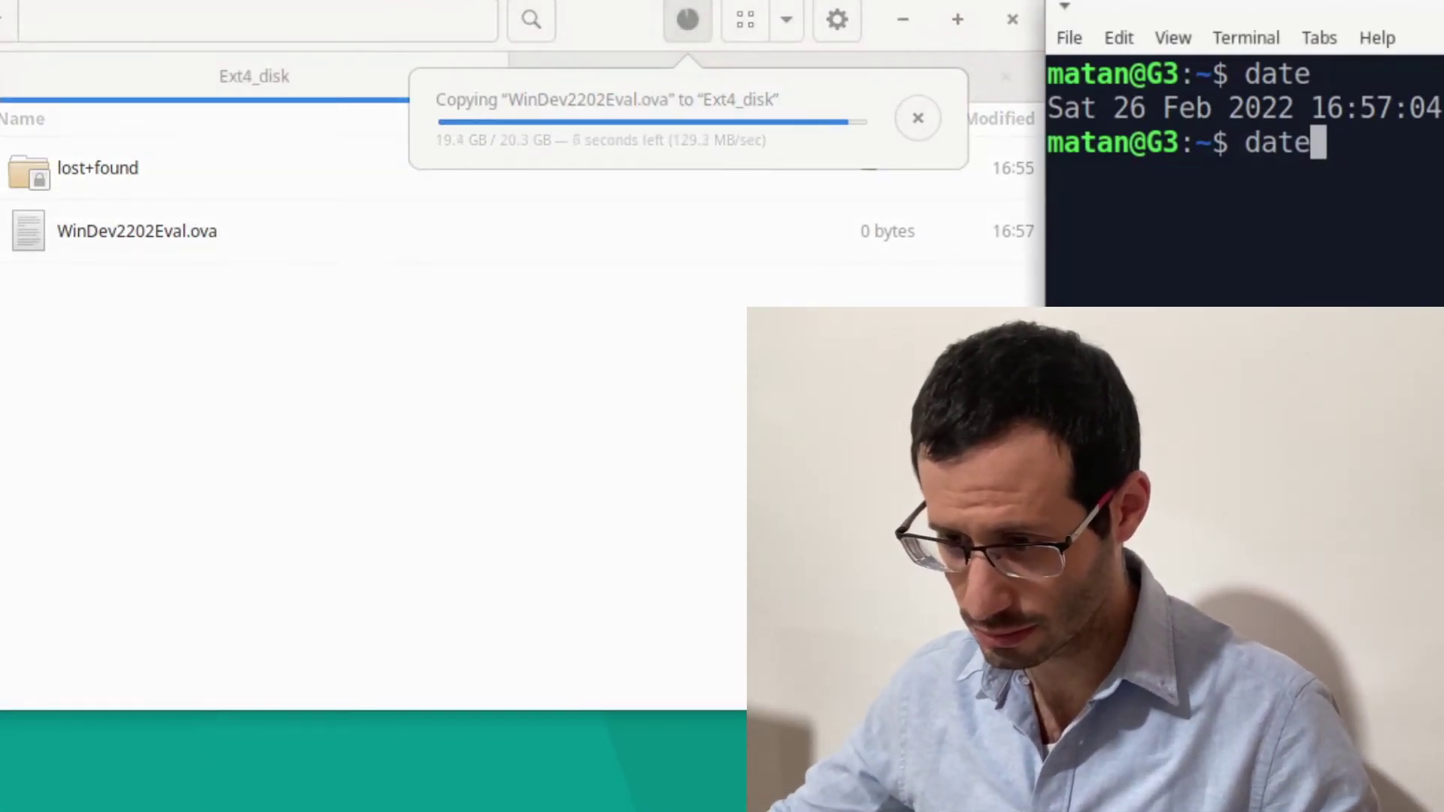
{"action": "key", "text": "Return"}
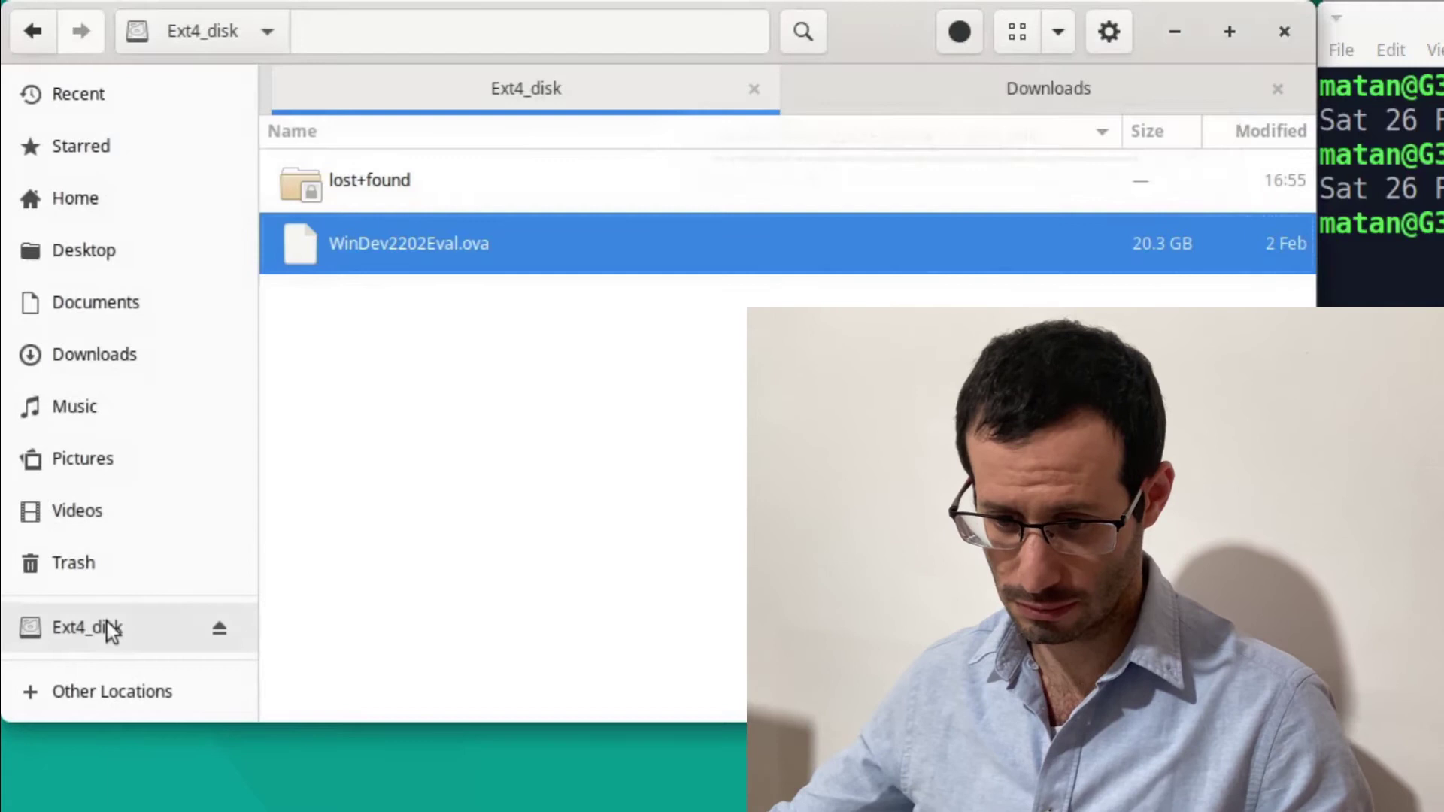
- Reformat Ext4_disk as an NTFS volume named NTFS_disk and confirm the format
{"action": "right_click", "coordinate": [107, 626]}
{"action": "left_click", "coordinate": [151, 554]}
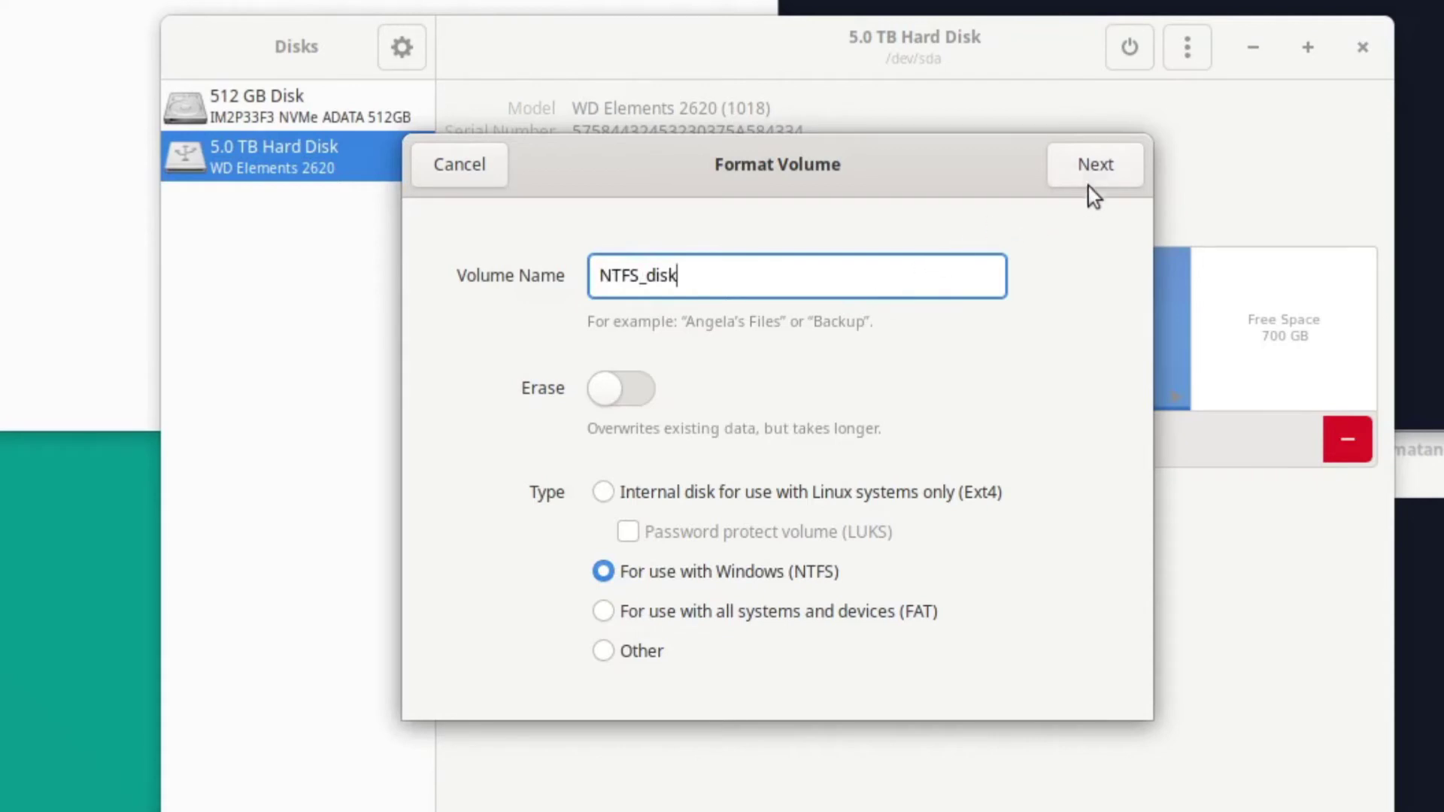
{"action": "left_click", "coordinate": [1096, 164]}
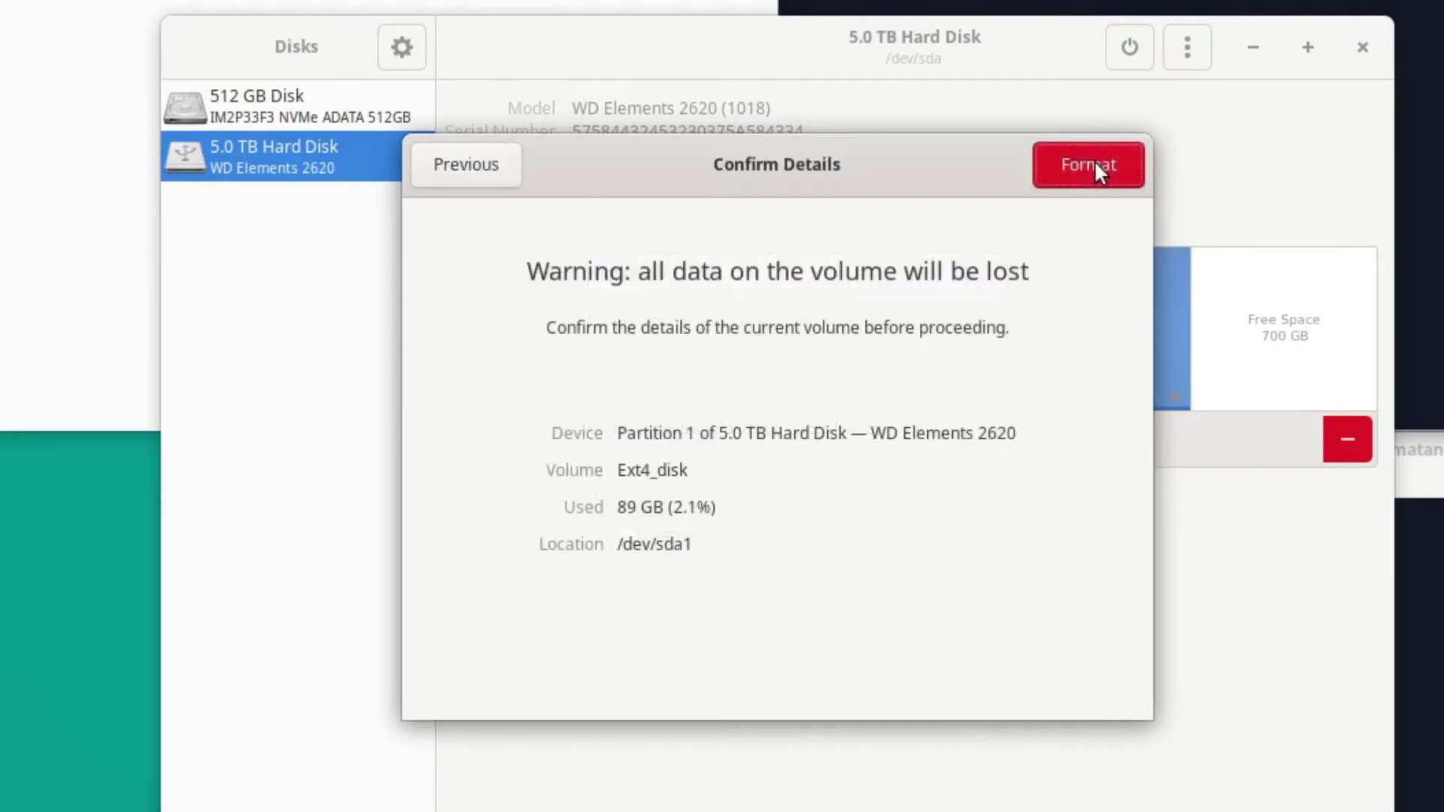
{"action": "left_click", "coordinate": [1095, 164]}
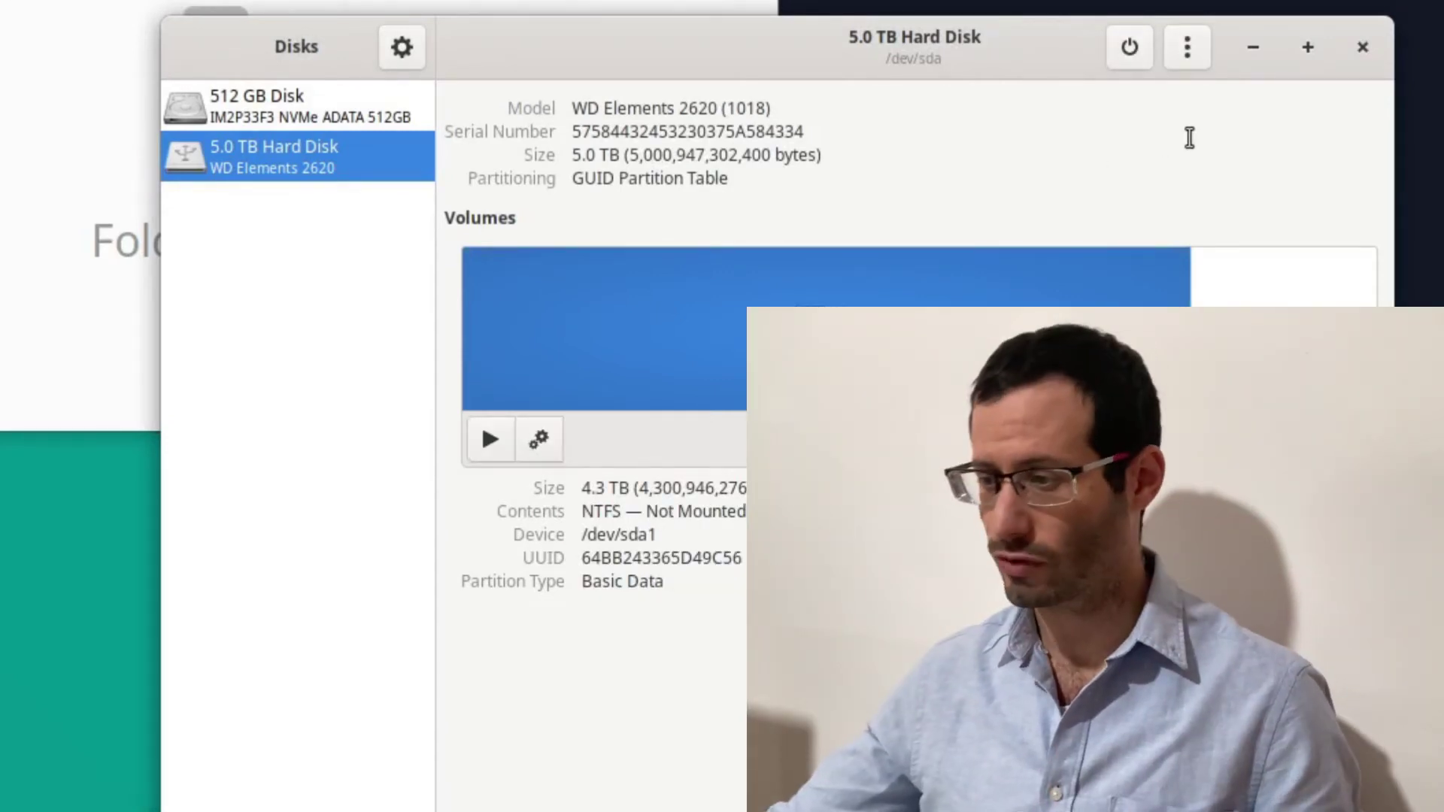
- Copy WinDev2202Eval.ova from Downloads again and open the empty NTFS_disk drive
{"action": "left_click", "coordinate": [1363, 52]}
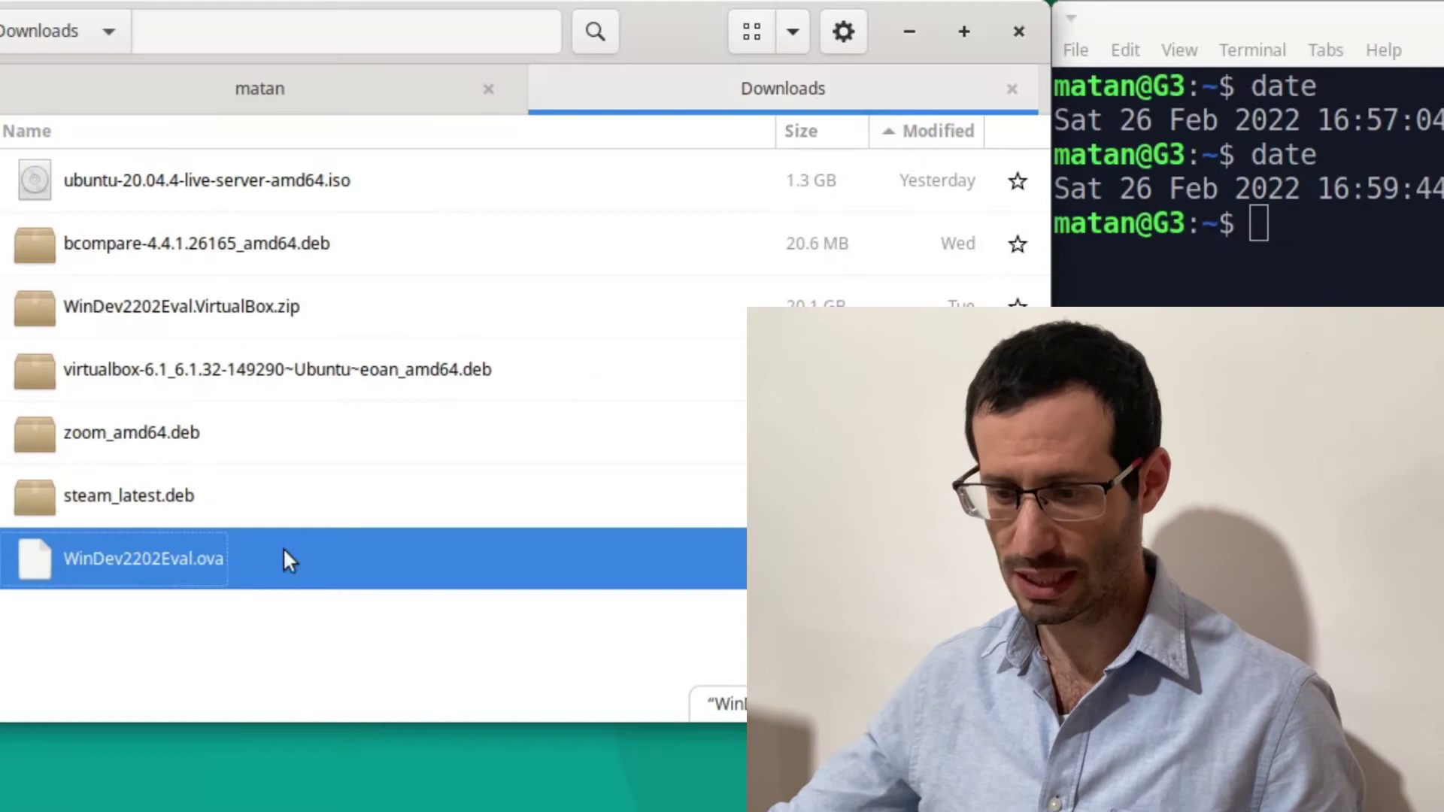
{"action": "right_click", "coordinate": [283, 551]}
{"action": "left_click", "coordinate": [327, 675]}
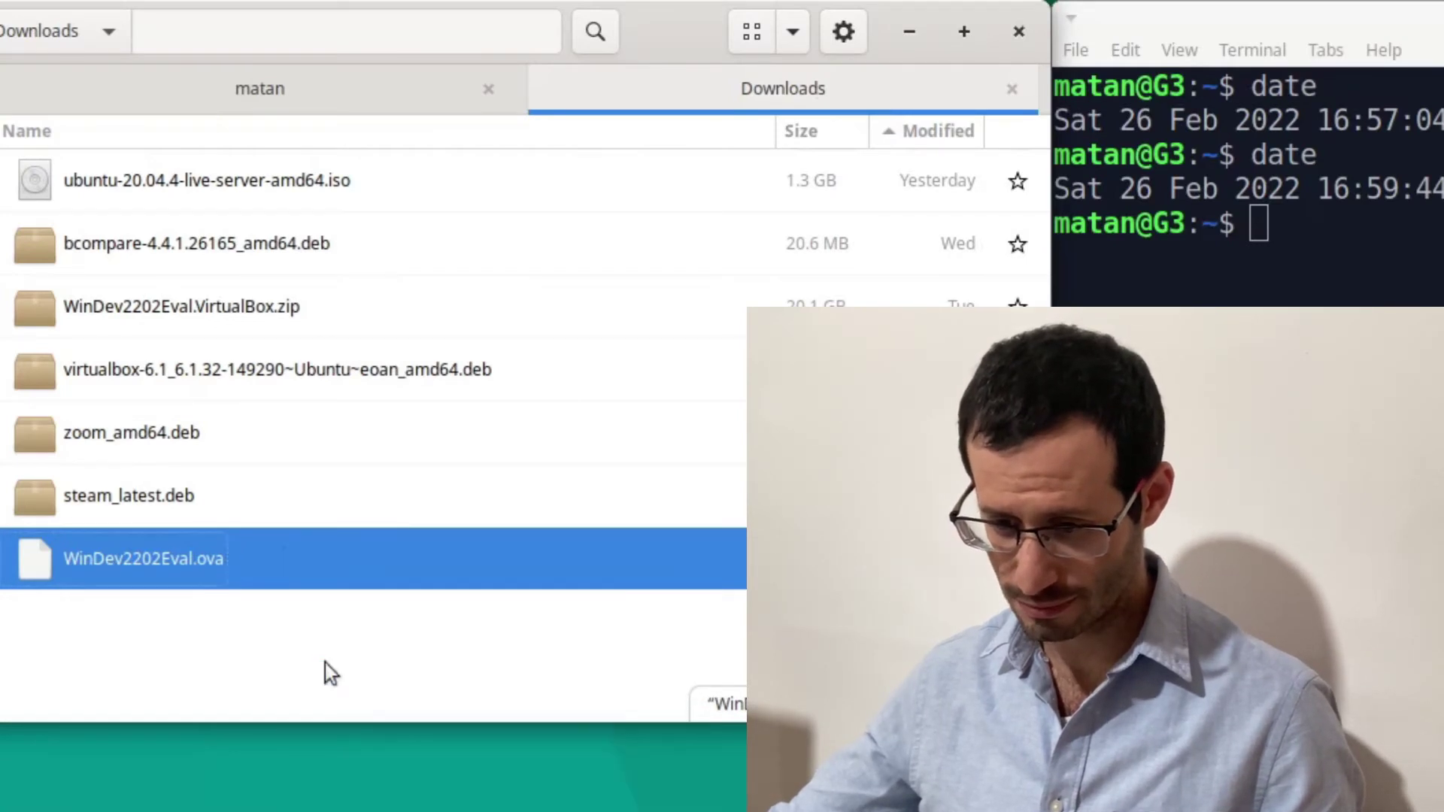
{"action": "key", "text": "ctrl+Page_Up"}
{"action": "key", "text": "Return"}
{"action": "type", "text": "date"}
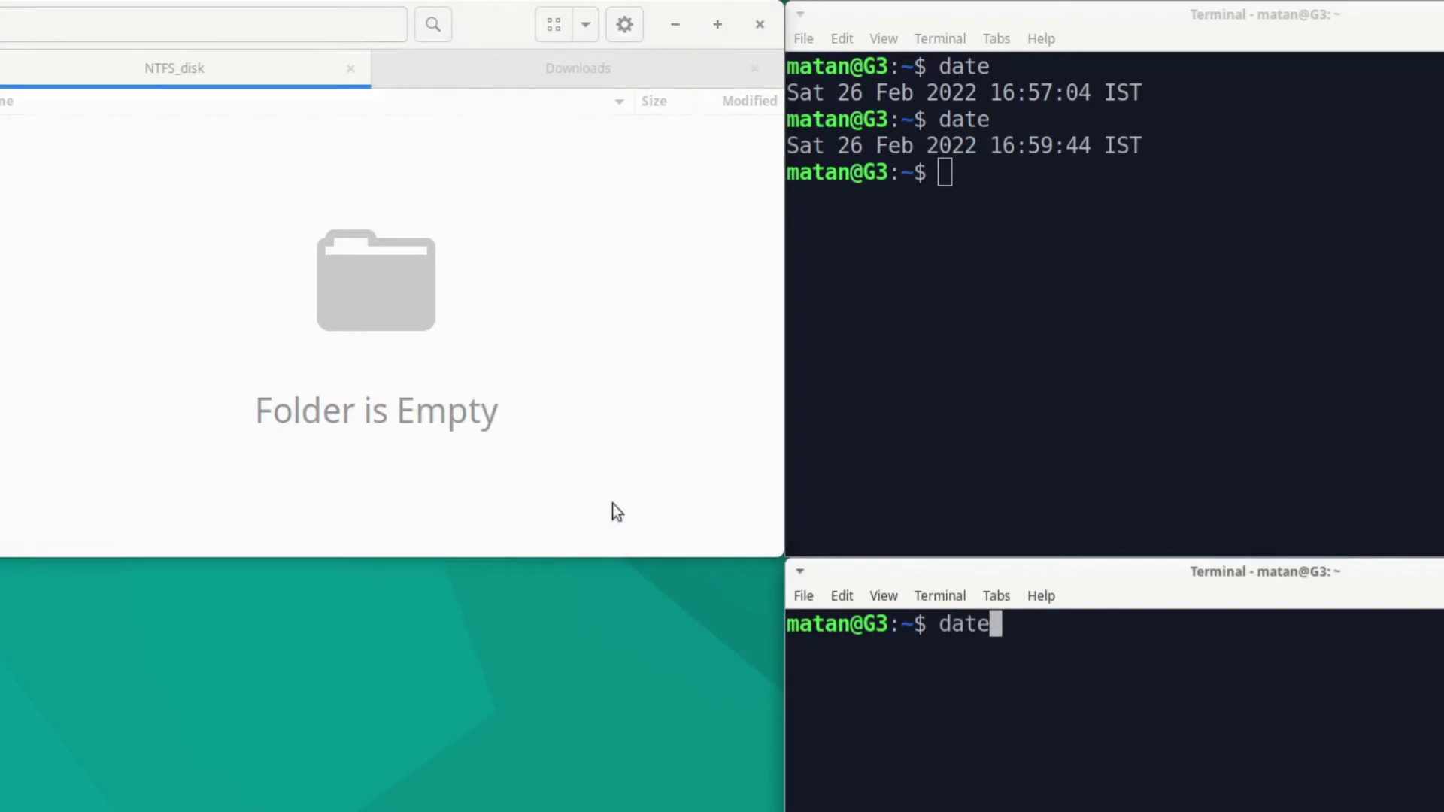
- Log the 17:00:56 start with date, paste the 20.3 GB .ova into NTFS_disk and watch the copy progress
{"action": "key", "text": "Return"}
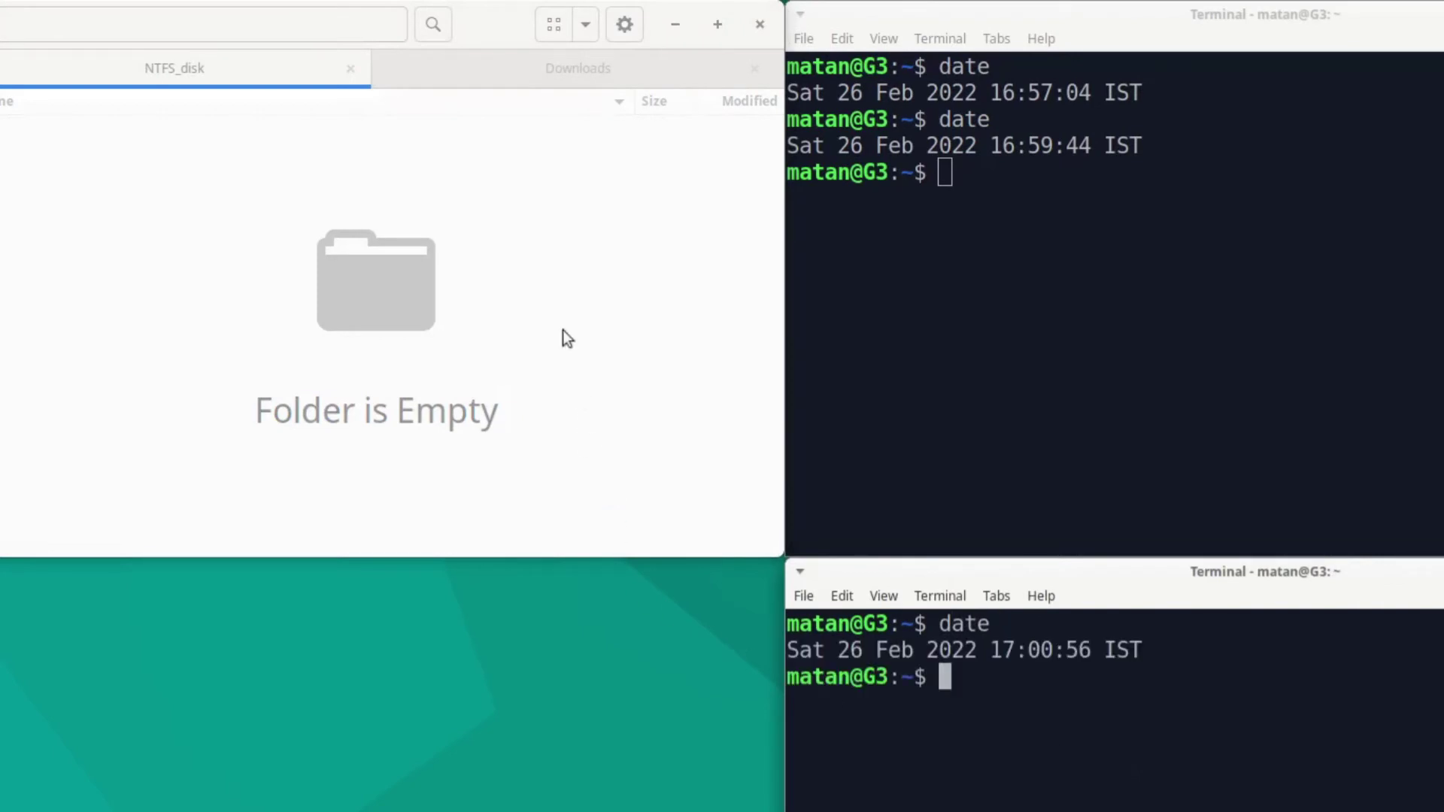
{"action": "left_click", "coordinate": [547, 297]}
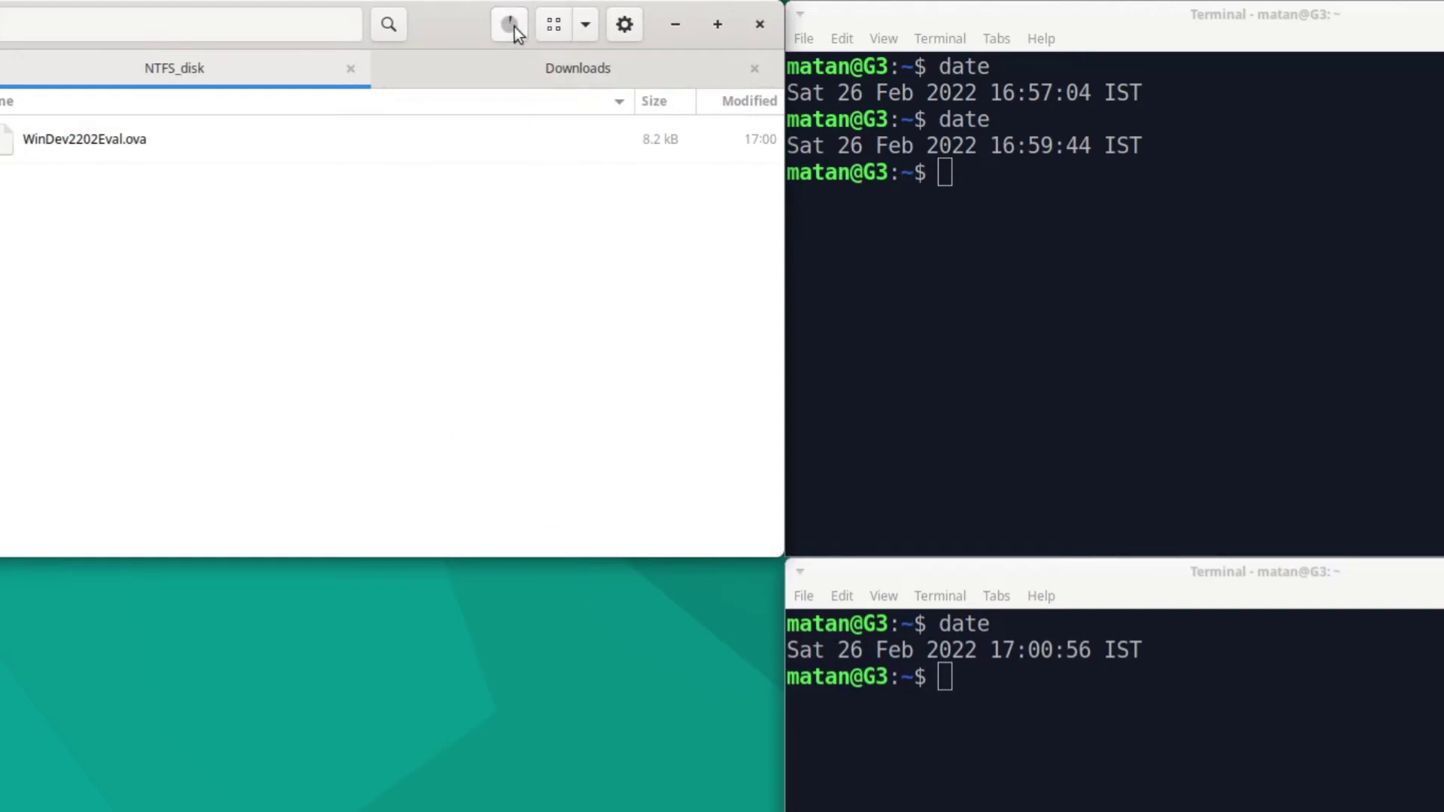
{"action": "left_click", "coordinate": [515, 26]}
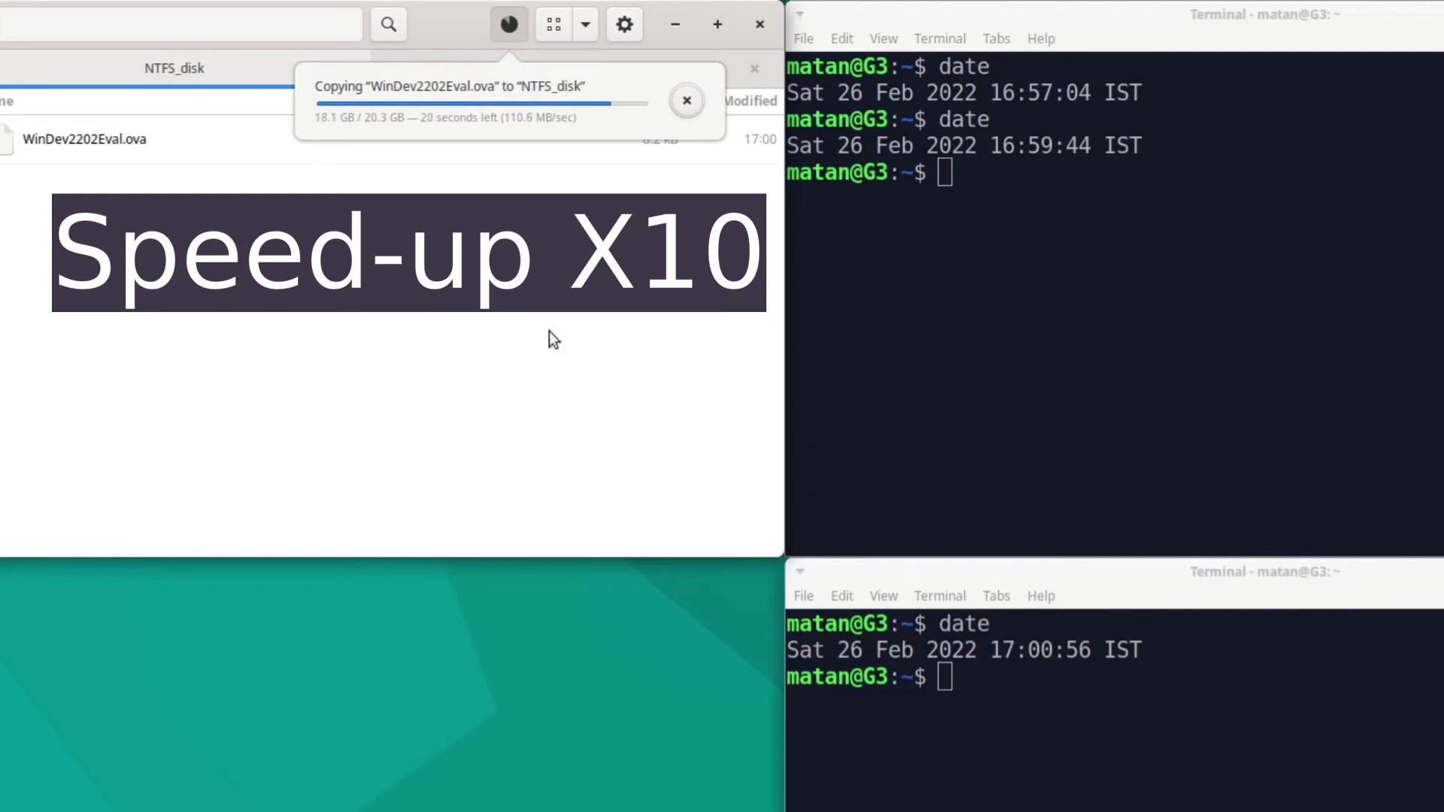
{"action": "left_click", "coordinate": [912, 705]}
{"action": "type", "text": "date"}
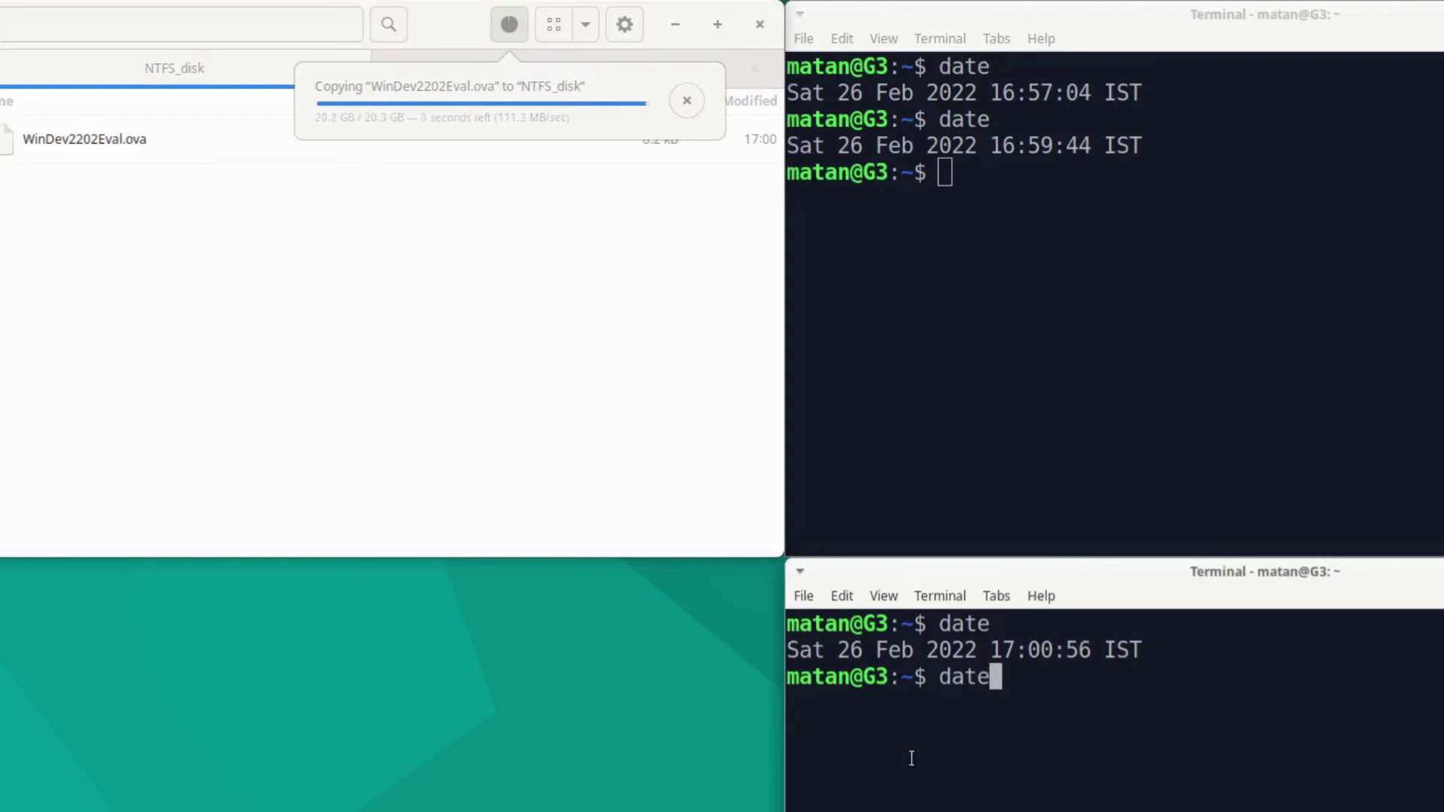
- Run date in the lower terminal to log the 17:04:00 finish of the NTFS_disk copy
{"action": "key", "text": "Return"}
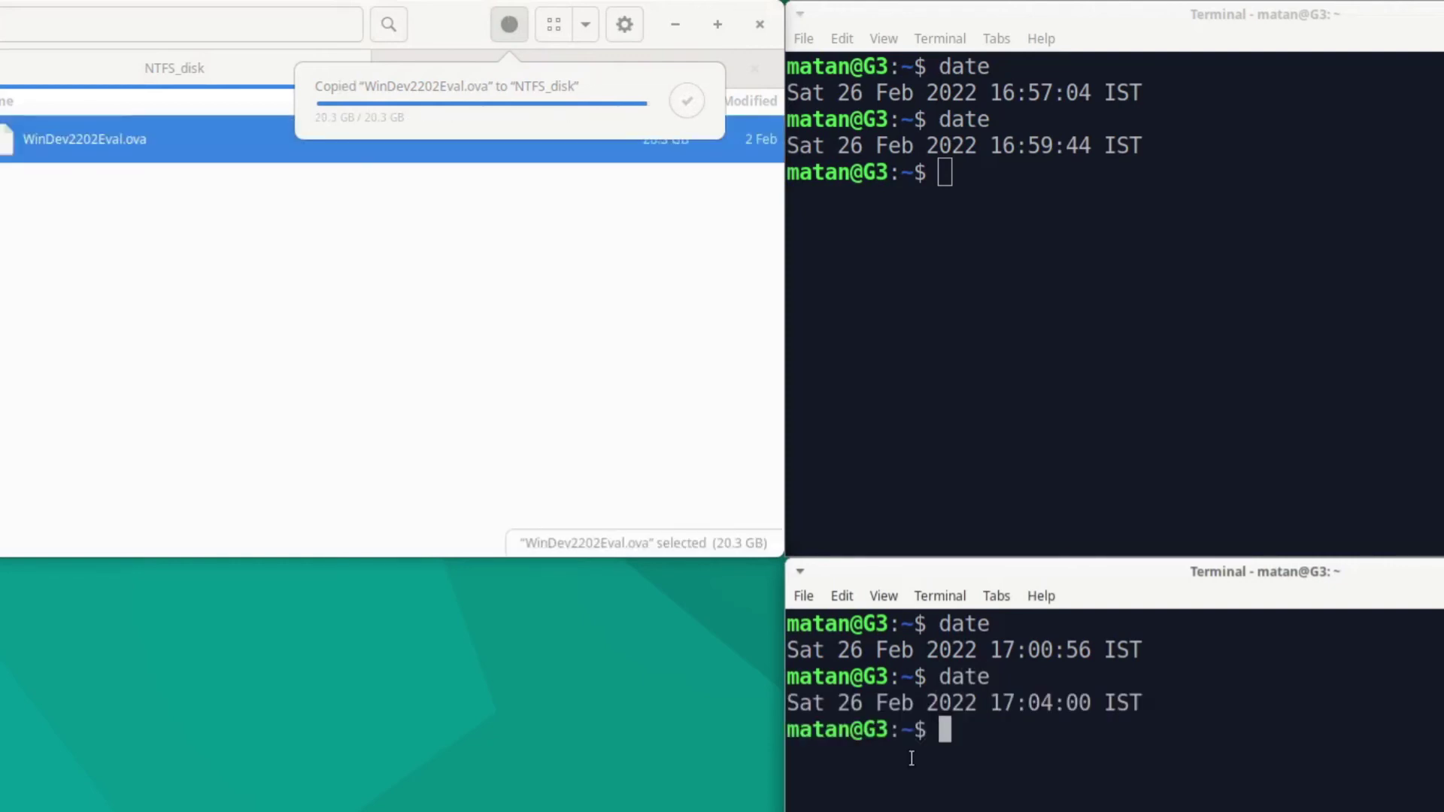